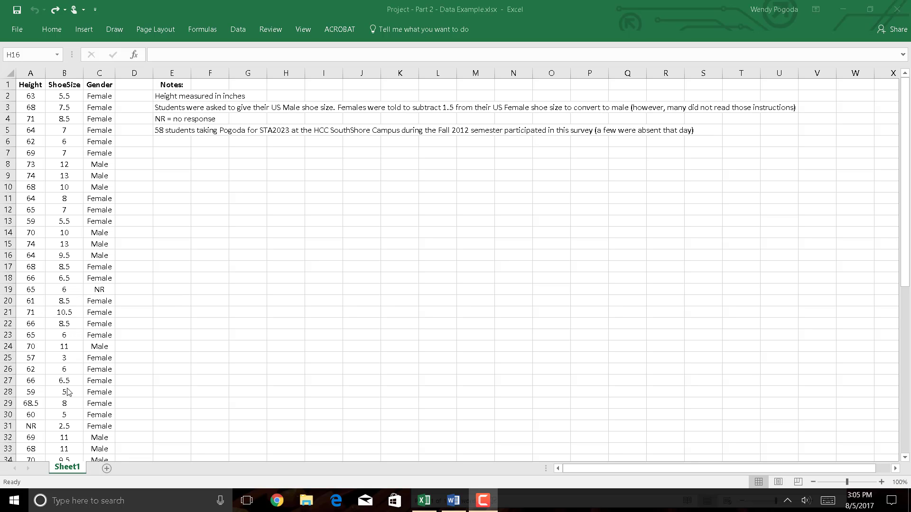
- Delete the entire row 31, whose Height entry is NR
click(32, 427)
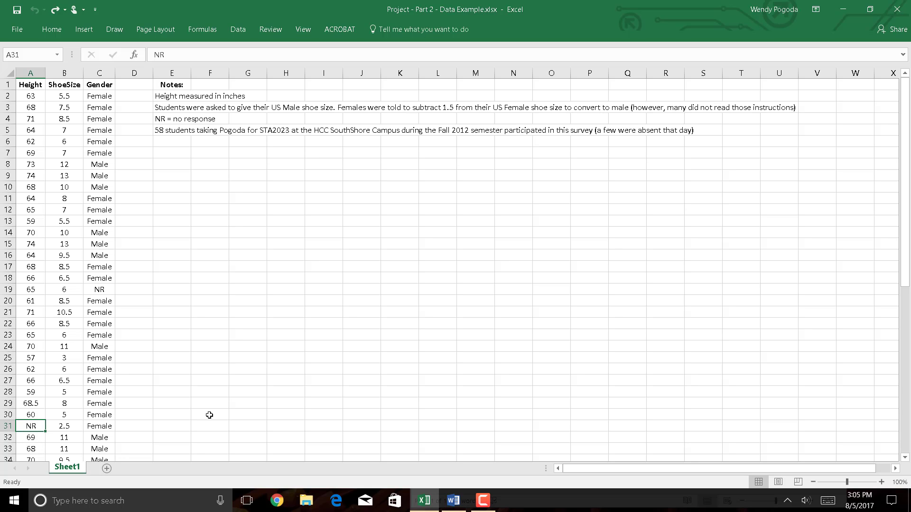
click(6, 426)
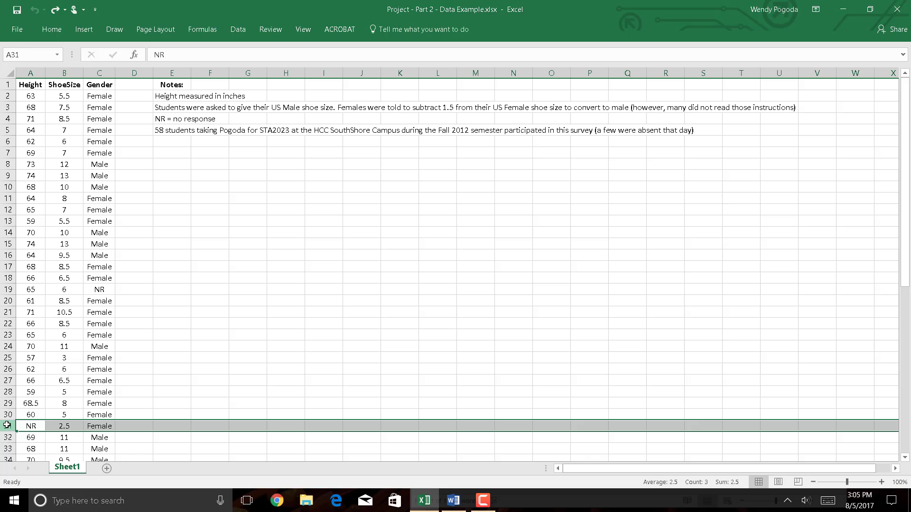
right_click(7, 427)
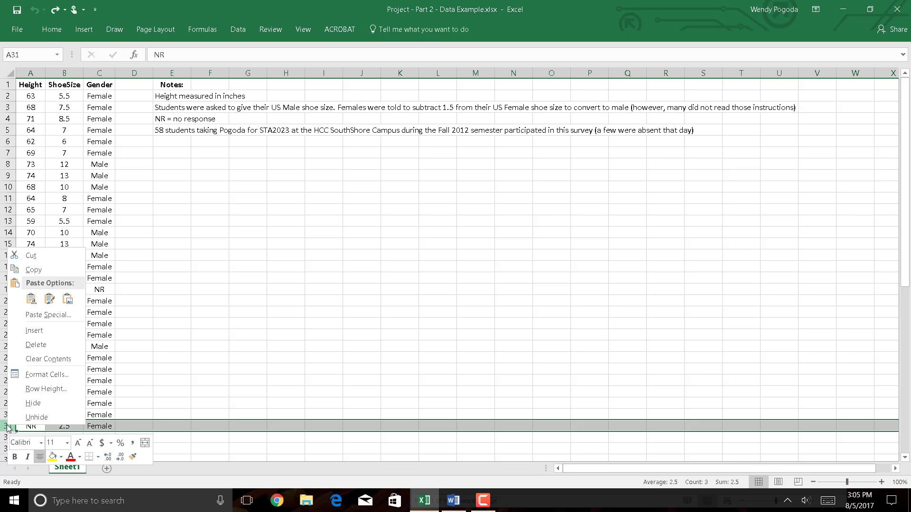
click(36, 344)
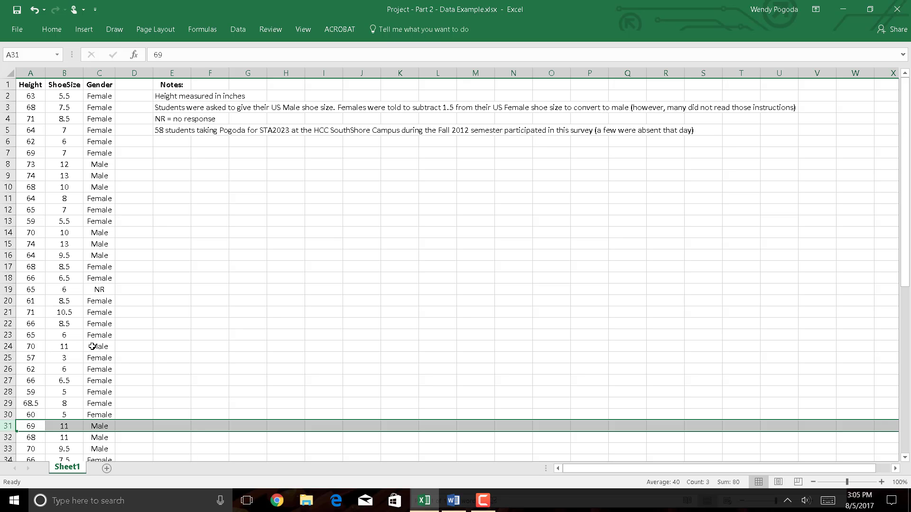
- Examine the Height and ShoeSize columns down to the end of the data for any remaining NR entries
click(64, 371)
key(Left)
key(Down)
key(Down)
key(Down)
key(Down)
key(Down)
key(Down)
key(Down)
key(Down)
key(Down)
key(Down)
key(Down)
key(Down)
key(Down)
key(Down)
key(Down)
key(Down)
key(Down)
key(Down)
key(Down)
key(Down)
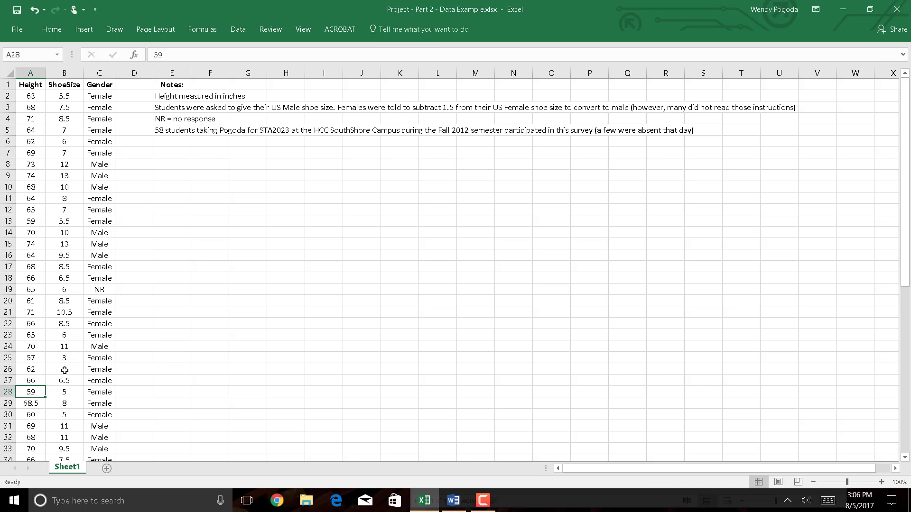
key(Down)
key(Down)
key(Down)
key(Down)
key(Down)
key(Down)
key(Down)
key(Down)
key(Down)
key(Down)
key(Down)
key(Down)
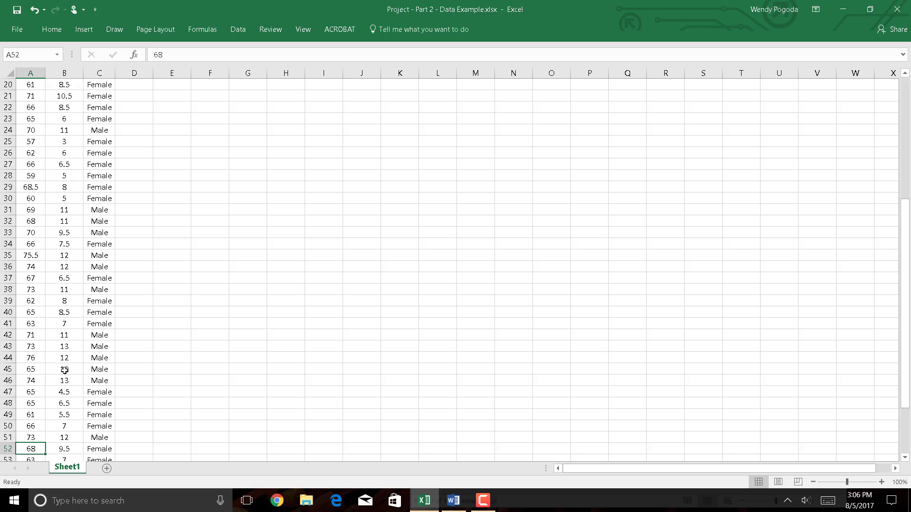
key(Right)
key(Up)
key(Up)
key(Up)
key(Up)
key(Up)
key(Up)
key(Up)
key(Up)
key(Up)
key(Up)
key(Up)
key(Up)
key(Up)
key(Up)
key(Up)
key(Up)
key(Up)
key(Up)
key(Up)
key(Up)
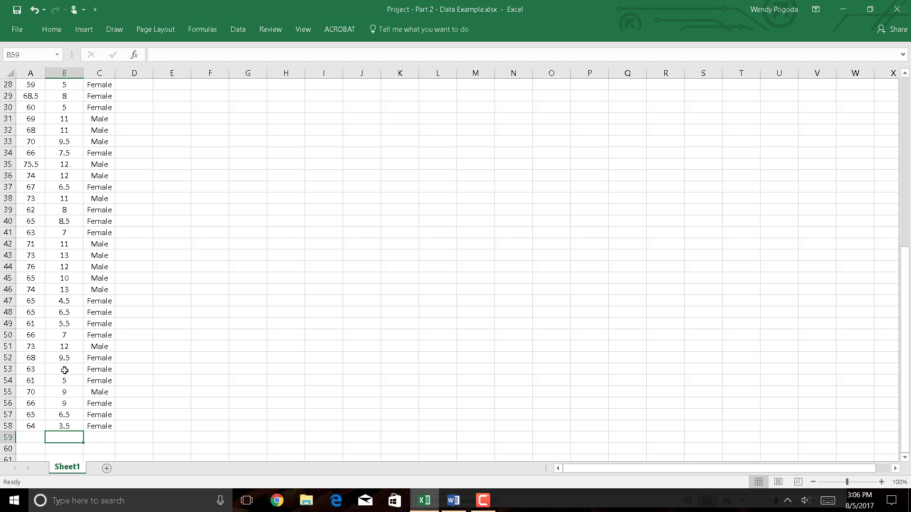
key(Up)
key(Up)
key(Up)
key(Up)
key(Up)
key(Up)
key(Up)
key(Up)
key(Up)
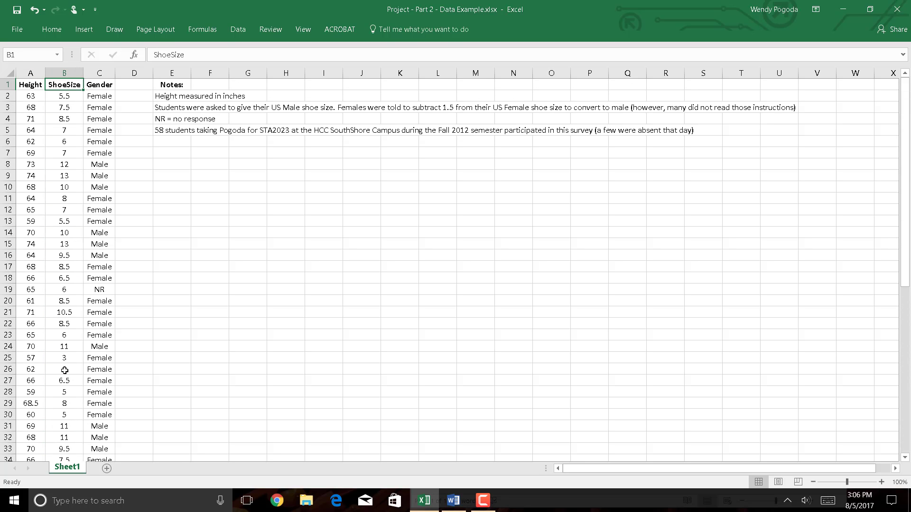
key(Left)
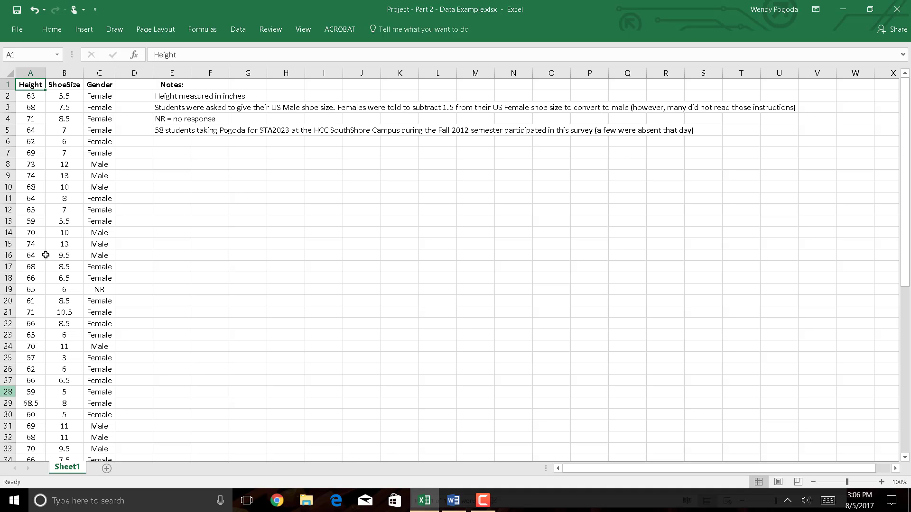
- Draw red ink arrows over the data columns, marking Height with an X and ShoeSize with a Y
click(125, 187)
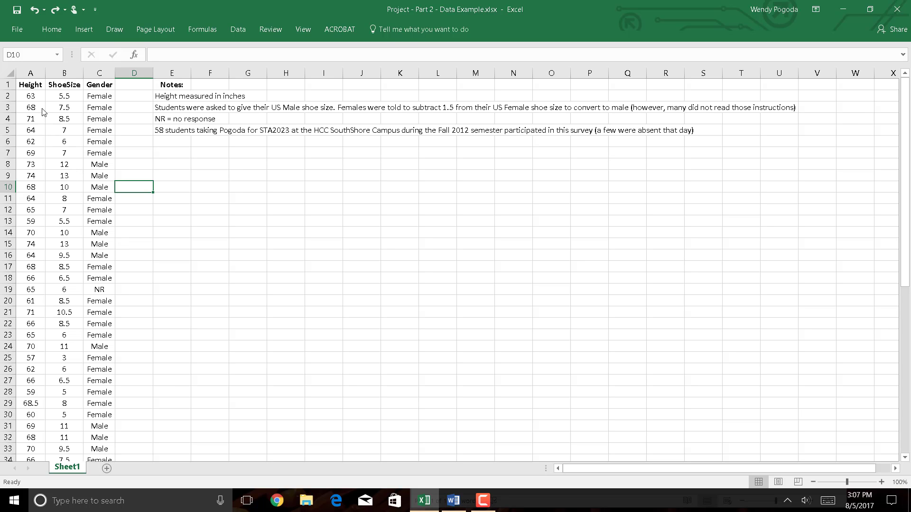
click(126, 27)
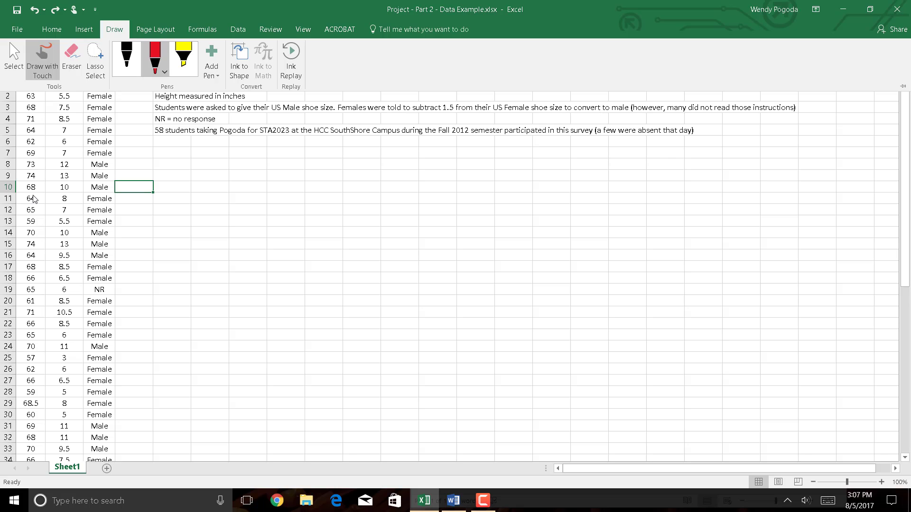
mouse_move(22, 197)
mouse_down()
mouse_move(34, 112)
mouse_move(27, 101)
mouse_move(44, 120)
mouse_move(35, 221)
mouse_move(16, 226)
mouse_up()
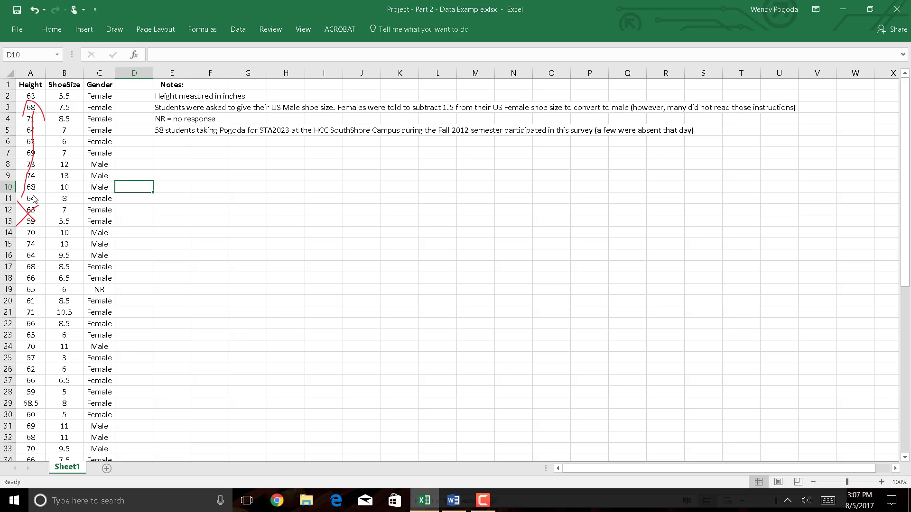
mouse_move(62, 187)
mouse_down()
mouse_move(64, 97)
mouse_move(81, 114)
mouse_up()
mouse_move(63, 204)
mouse_down()
mouse_move(76, 223)
mouse_move(71, 268)
mouse_up()
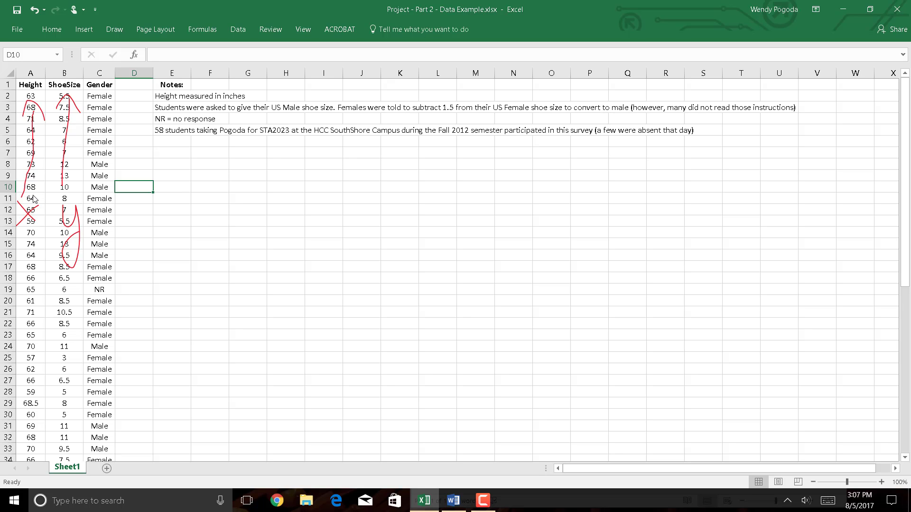
- Undo the red ink annotations over the Height and ShoeSize columns
key(ctrl+z)
key(ctrl+z)
key(ctrl+z)
key(ctrl+z)
key(ctrl+z)
key(ctrl+z)
key(ctrl+z)
key(ctrl+z)
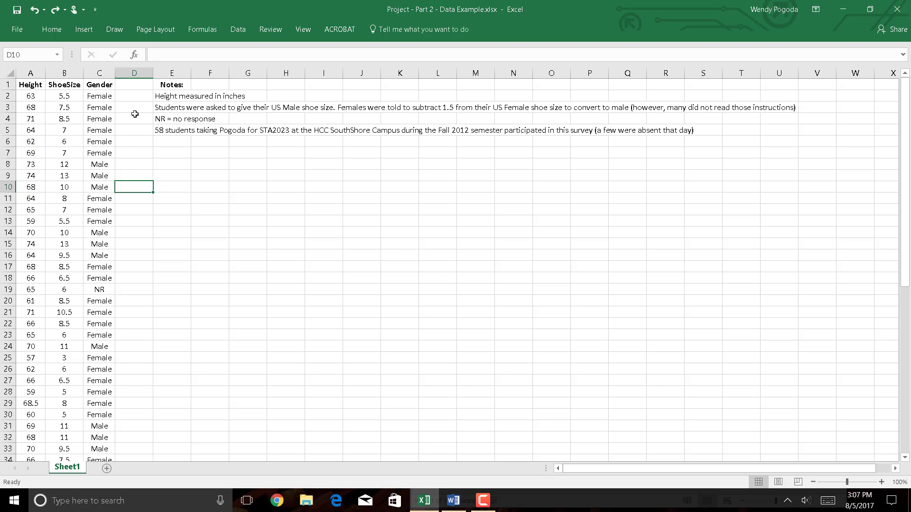
- Insert a markers-only scatter chart of the Height and ShoeSize columns and place it just below the notes
drag(27, 71, 62, 73)
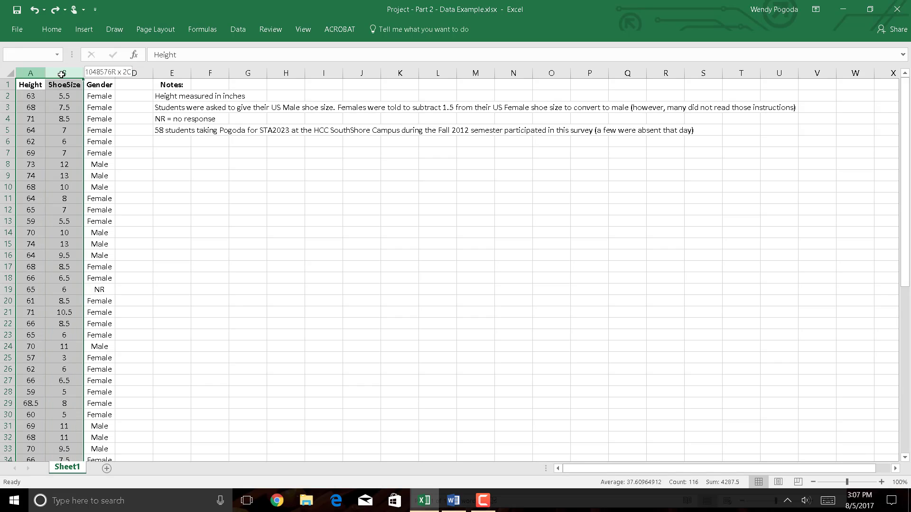
click(93, 35)
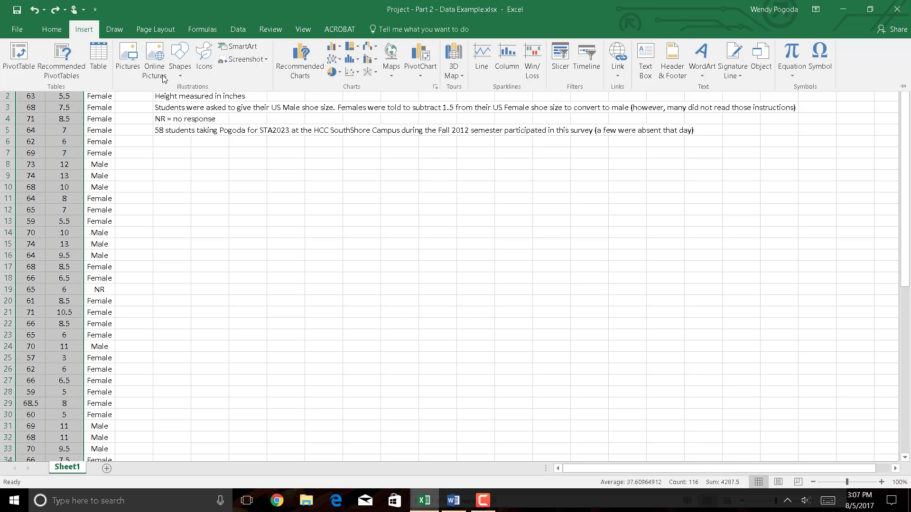
click(351, 75)
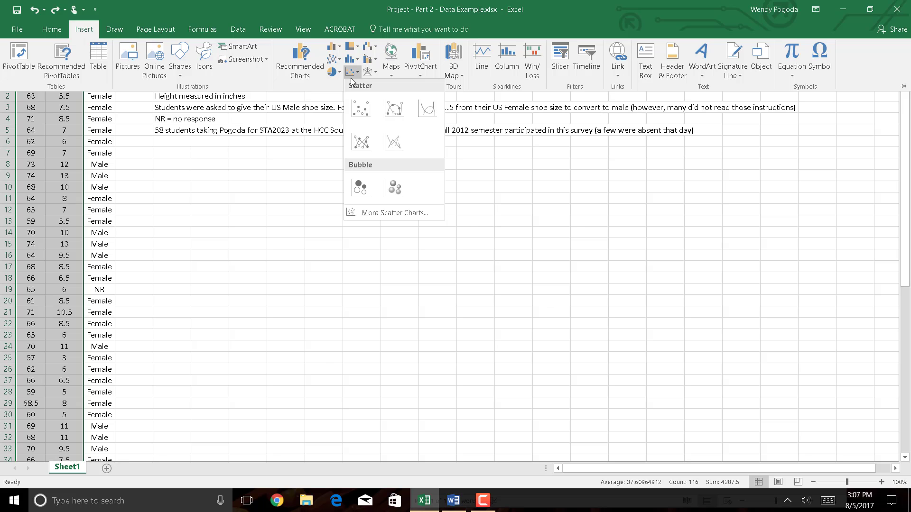
click(359, 112)
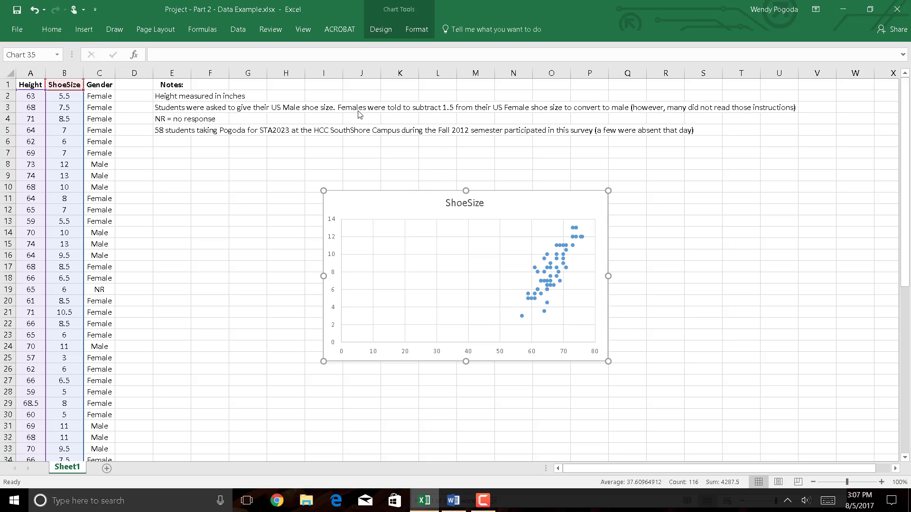
drag(392, 195, 304, 152)
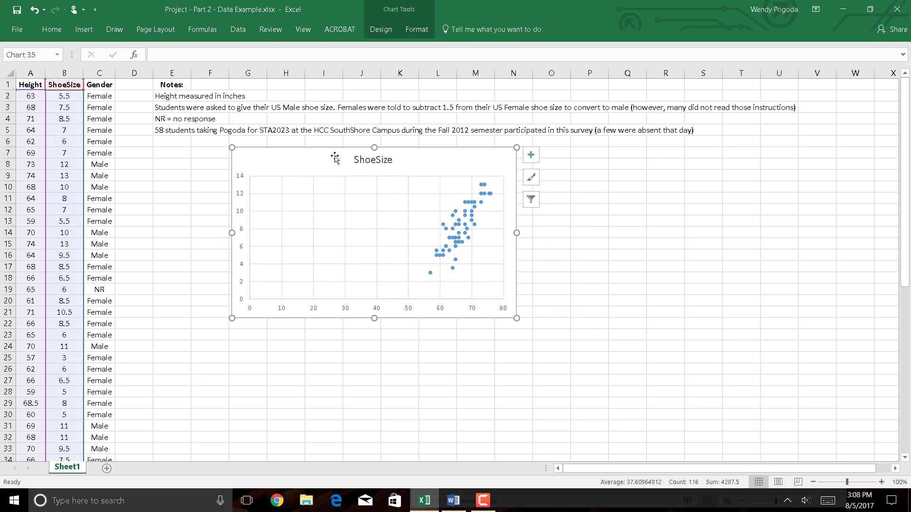
- Change the chart title to "Scatter Plot of Shoe Sizes"
click(380, 162)
click(356, 163)
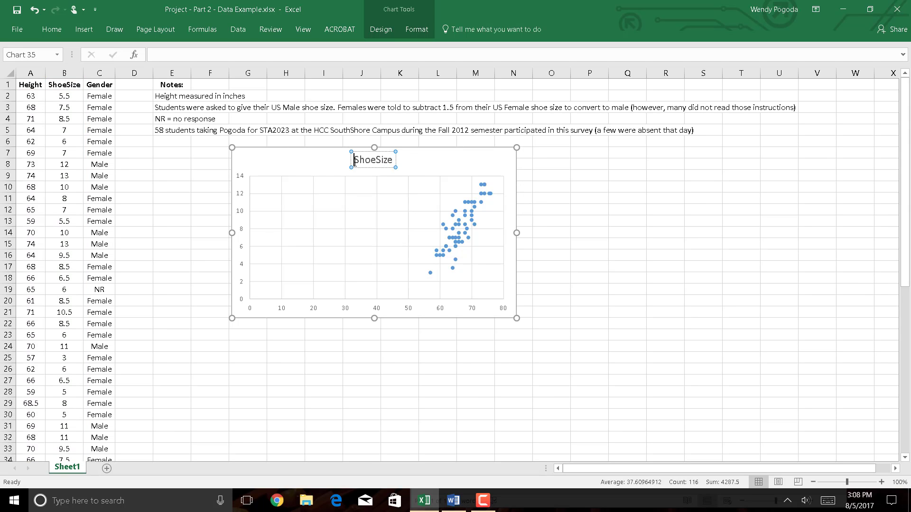
text(Scatter Plot )
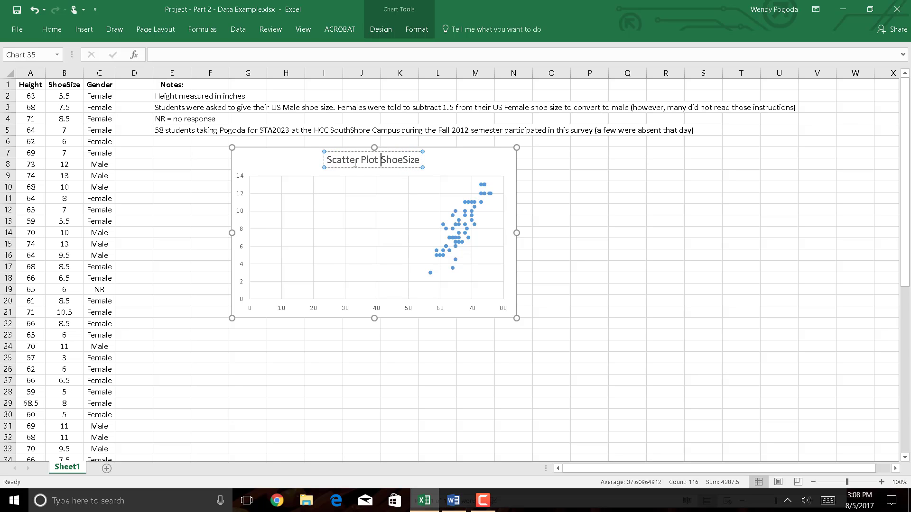
text(of)
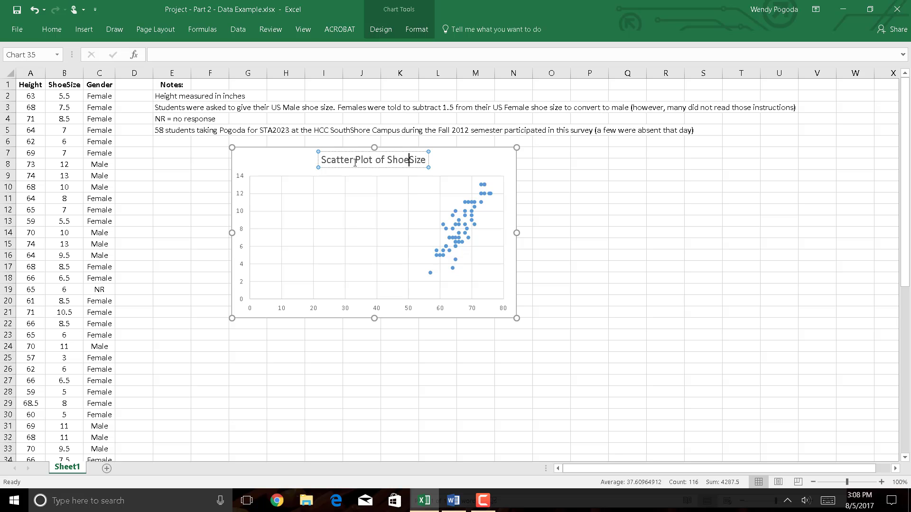
key(Right)
key(Right)
key(Right)
key(Right)
key(End)
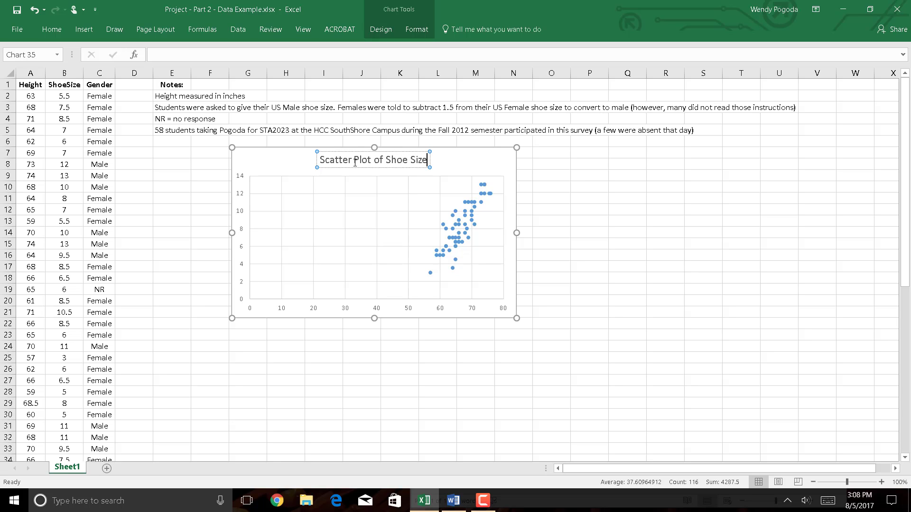
text(s)
click(448, 170)
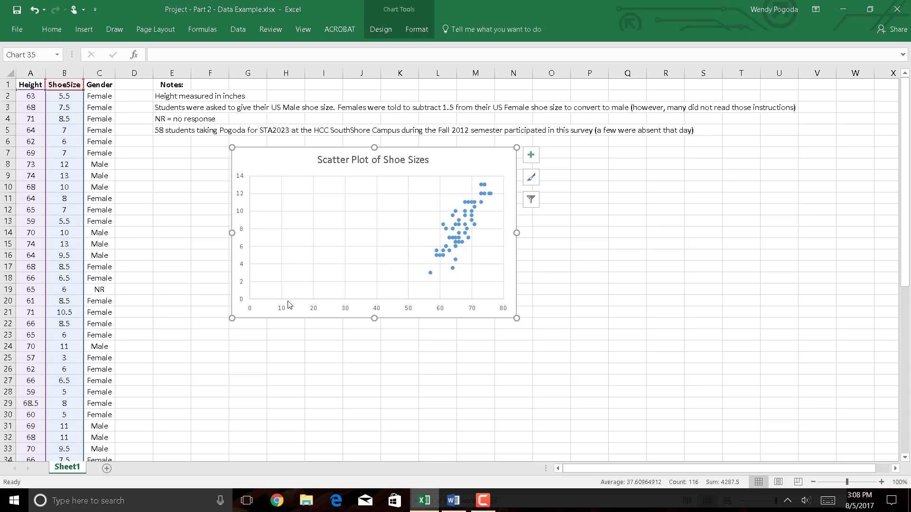
- Apply quick chart layout Layout 1 to add axis titles, and delete the ShoeSize legend
click(381, 31)
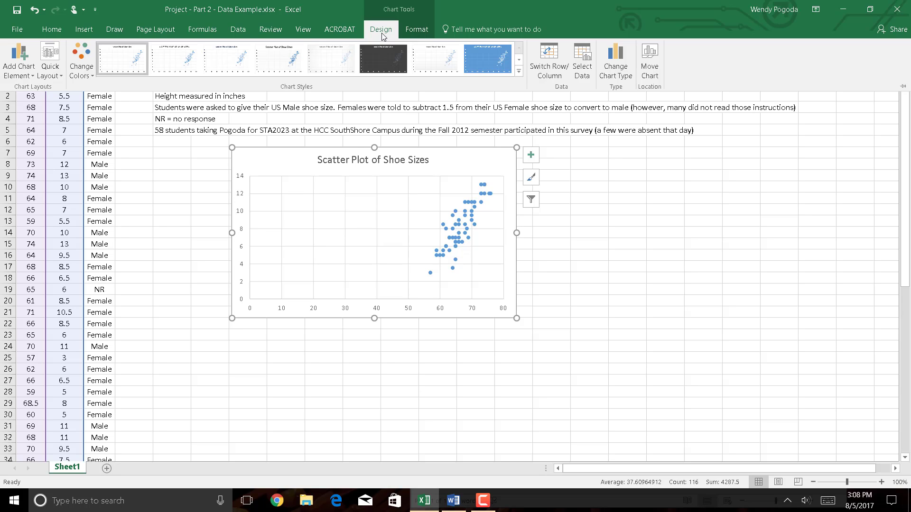
click(58, 82)
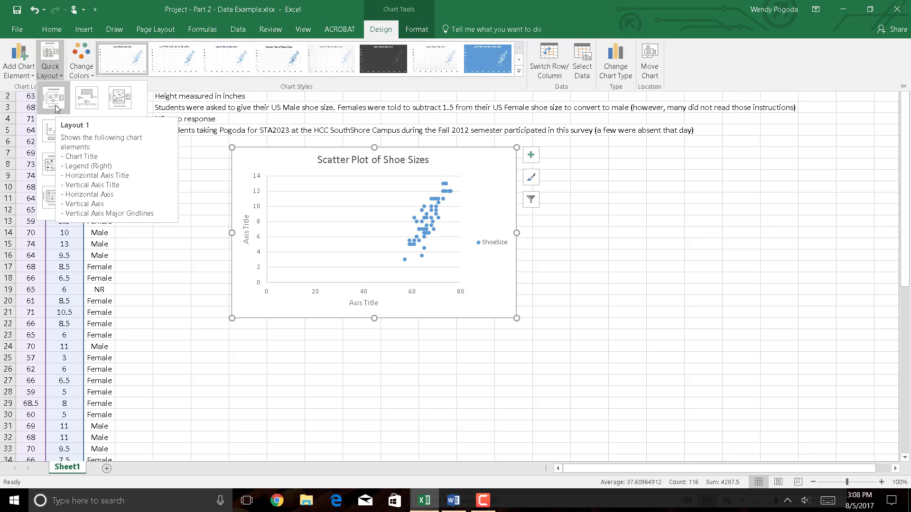
click(55, 99)
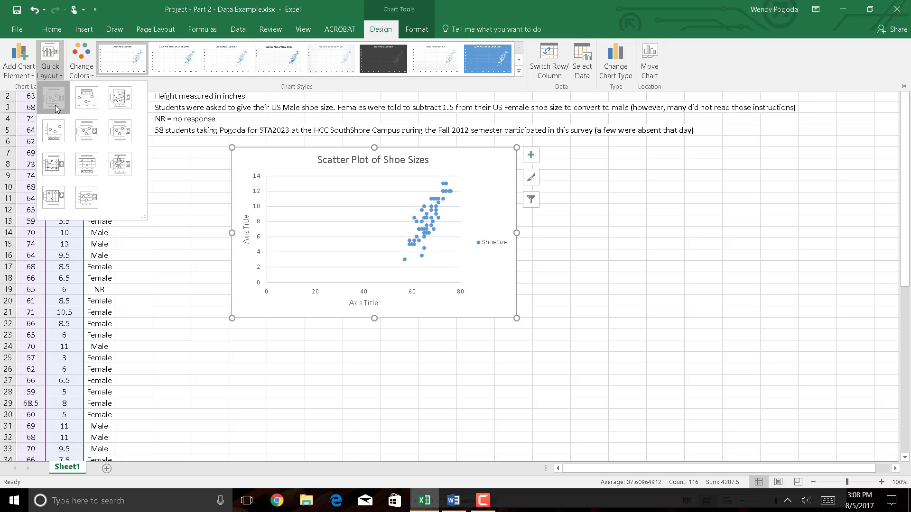
click(494, 245)
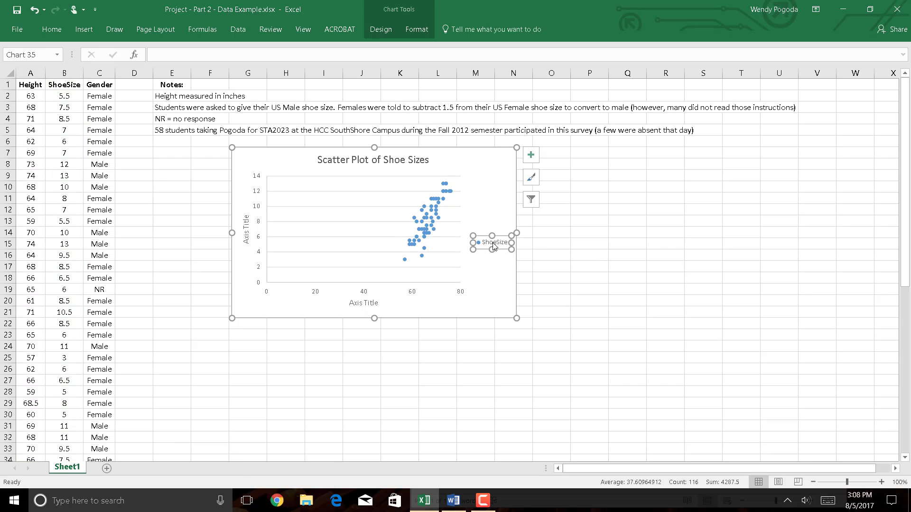
double_click(494, 245)
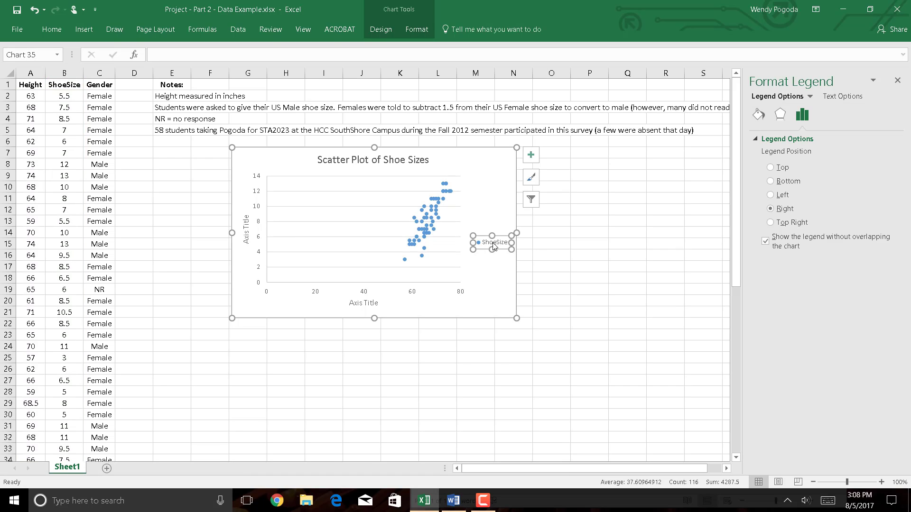
key(Delete)
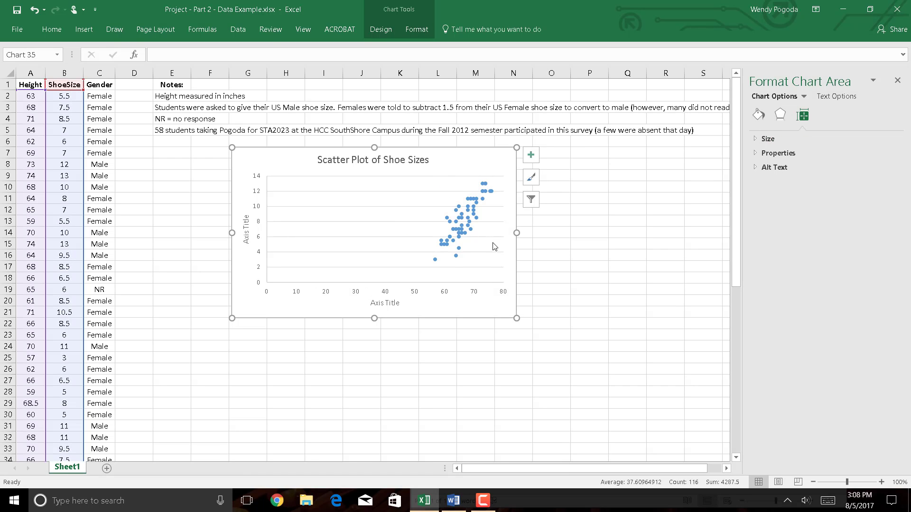
- Set the horizontal axis title to "Height (inches)"
click(385, 305)
triple_click(384, 304)
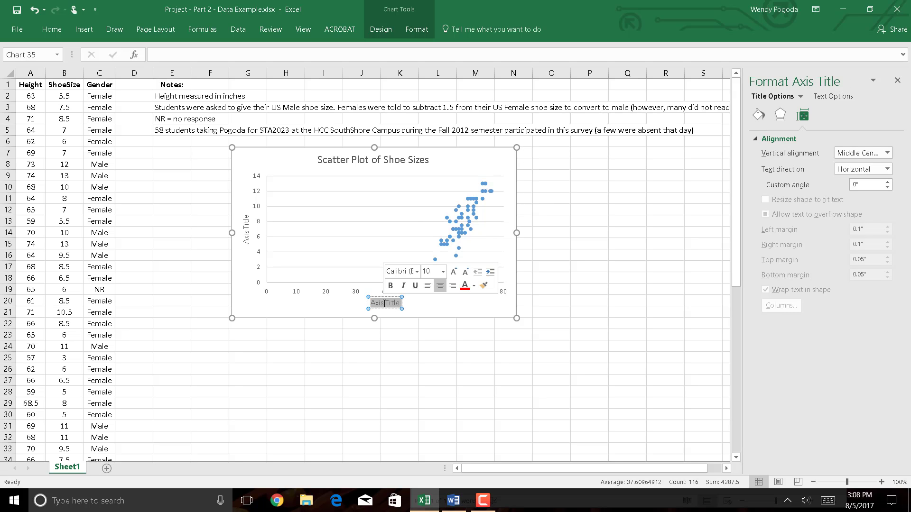
text(Height)
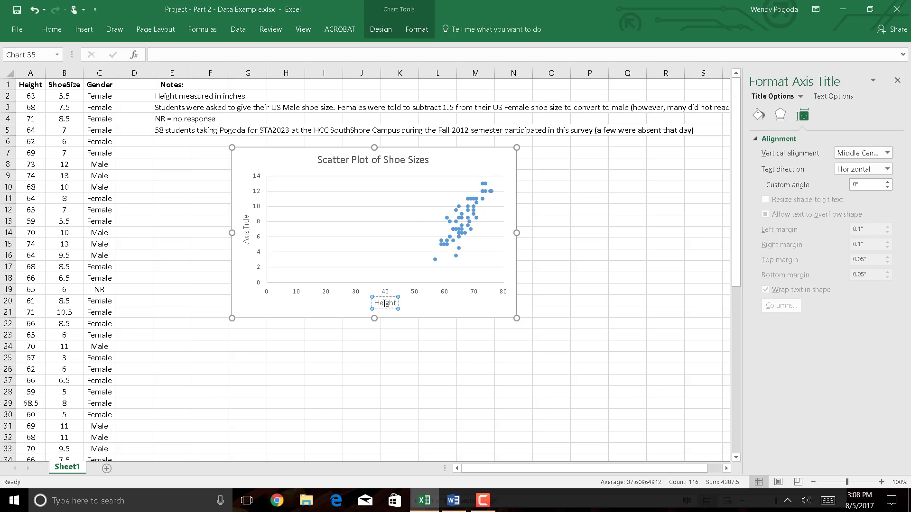
text( (inches))
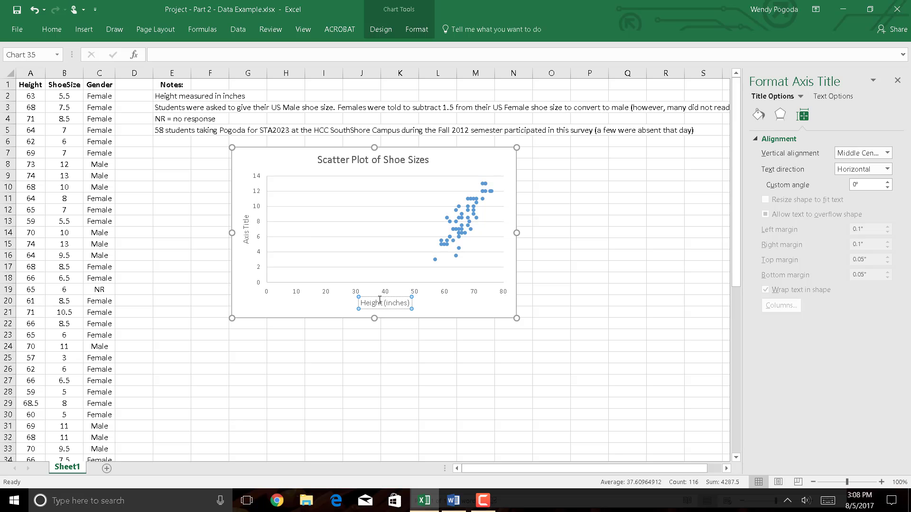
- Set the vertical axis title to "Shoe Size (US Male)"
click(246, 240)
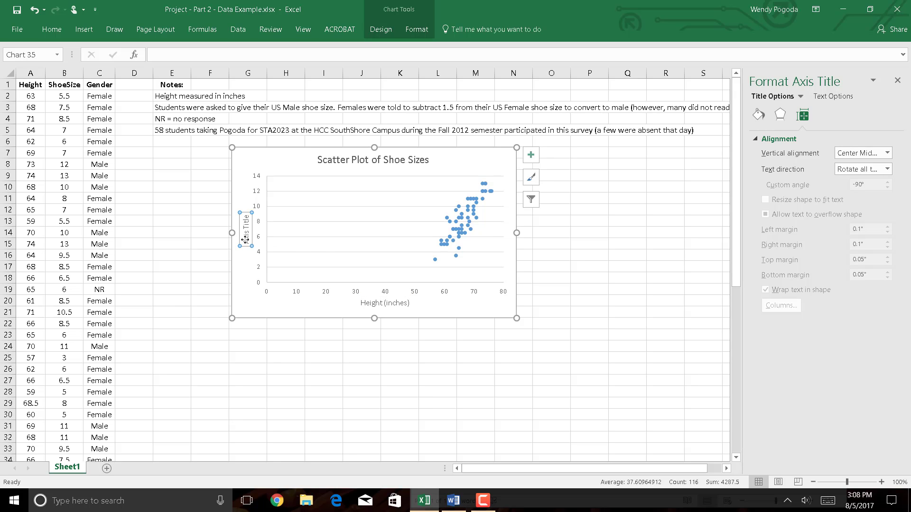
triple_click(246, 240)
text(Shoe)
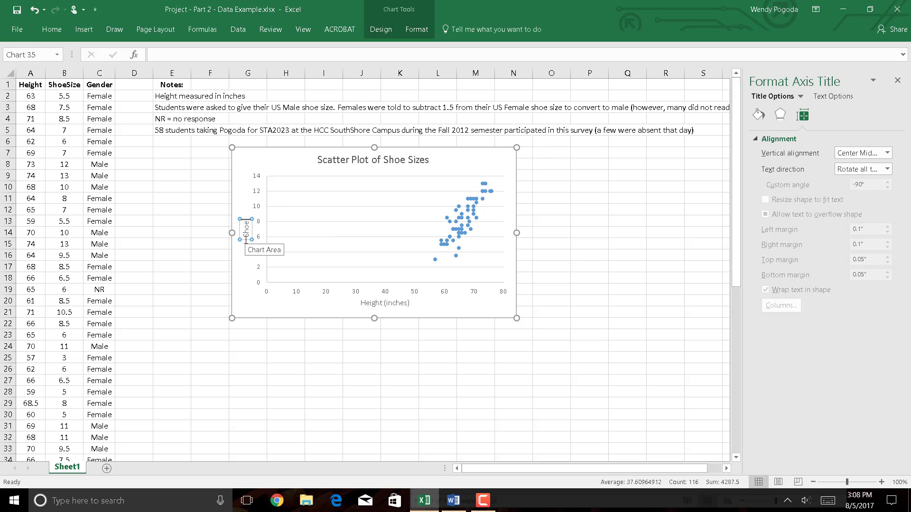
text( Size (US)
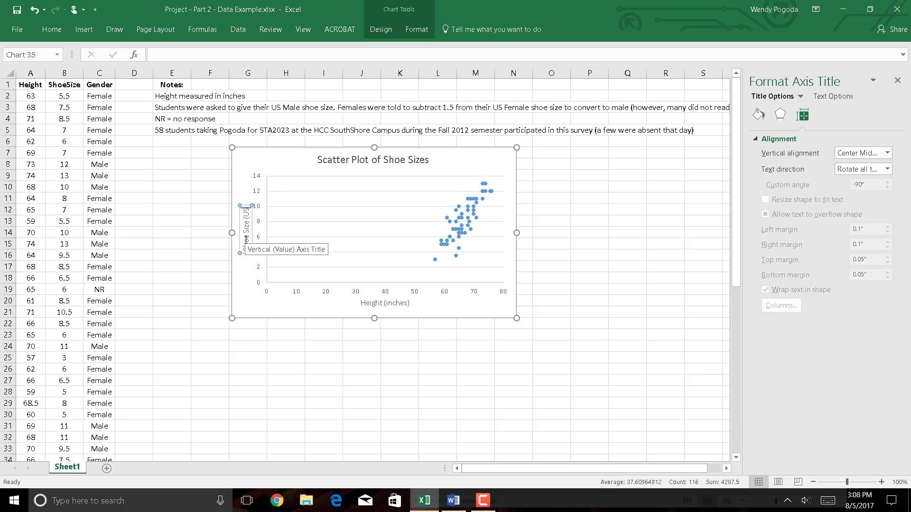
text( Male))
click(268, 310)
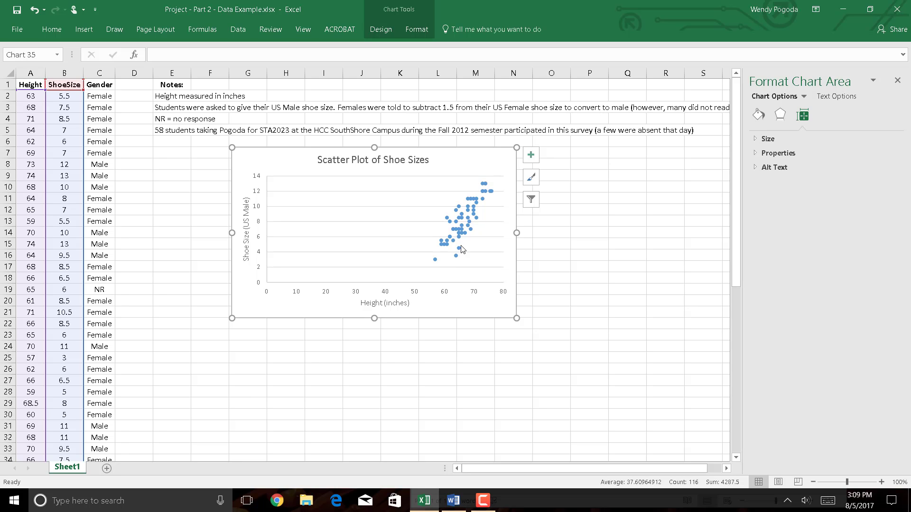
- Add a linear trendline to the ShoeSize data series in the scatter plot
mouse_move(457, 236)
click(458, 233)
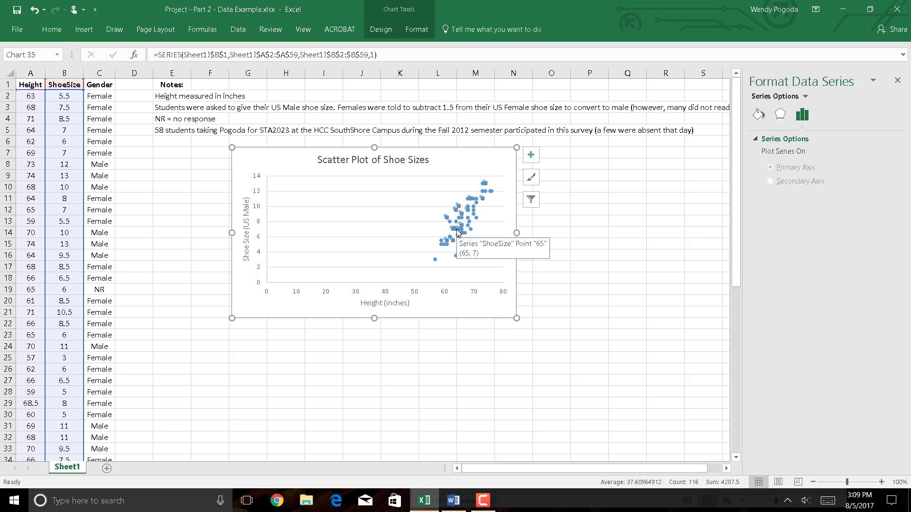
right_click(458, 232)
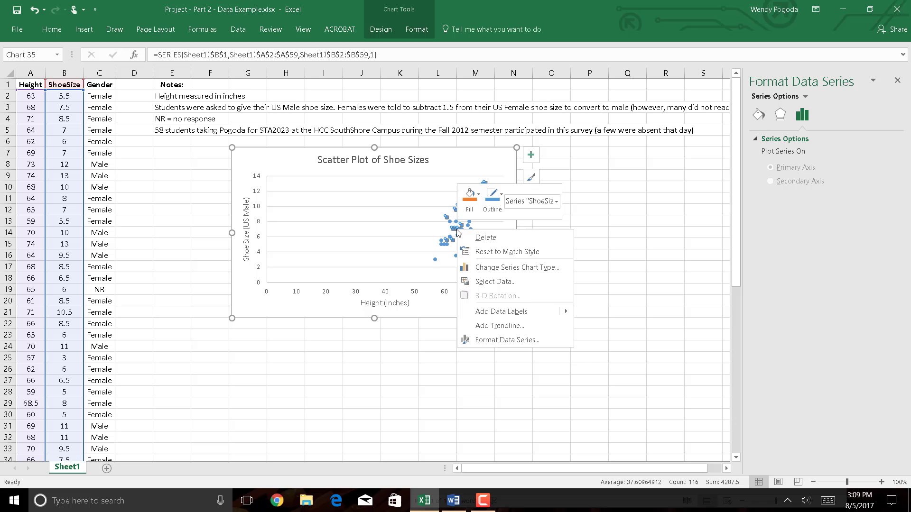
click(484, 328)
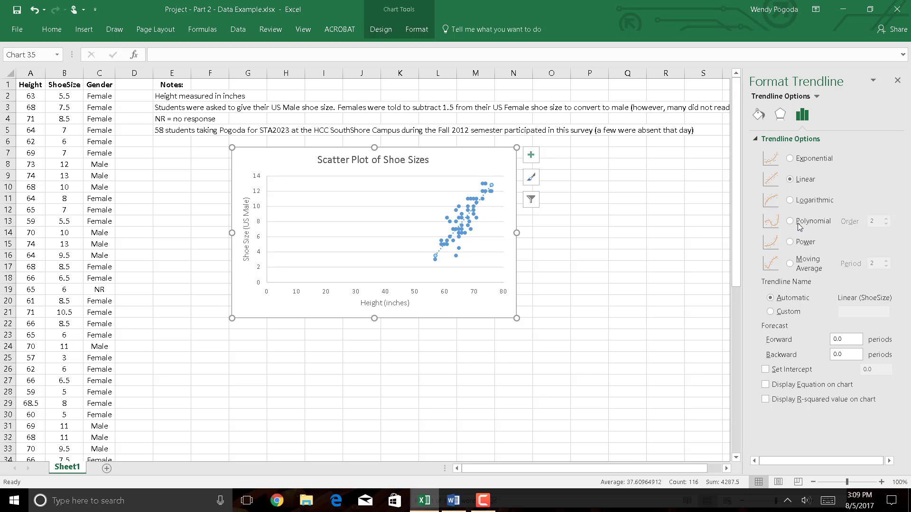
- Try the Exponential, Logarithmic and Polynomial trendline types and return the trendline to Linear
click(826, 161)
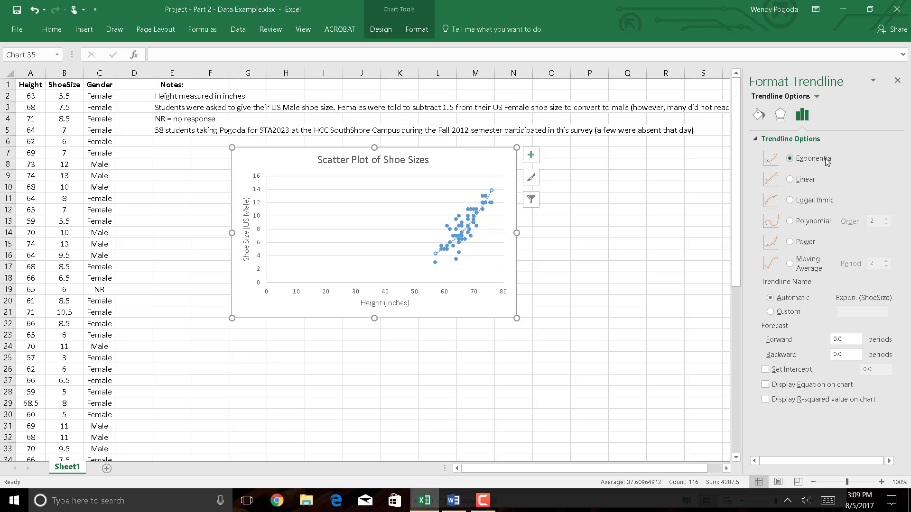
click(814, 201)
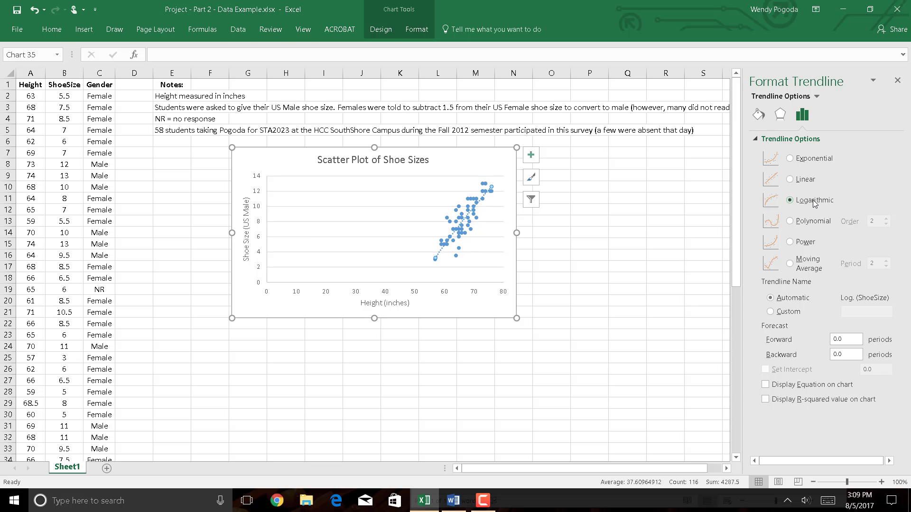
click(812, 221)
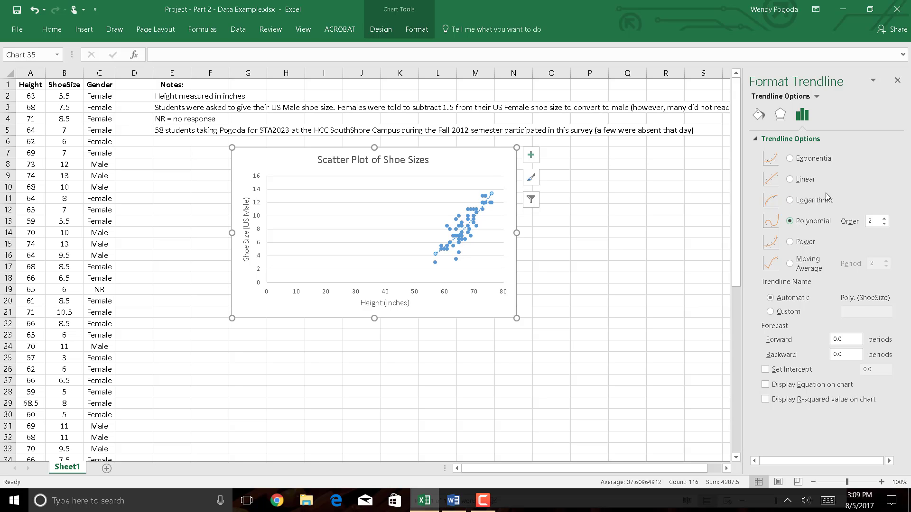
click(810, 179)
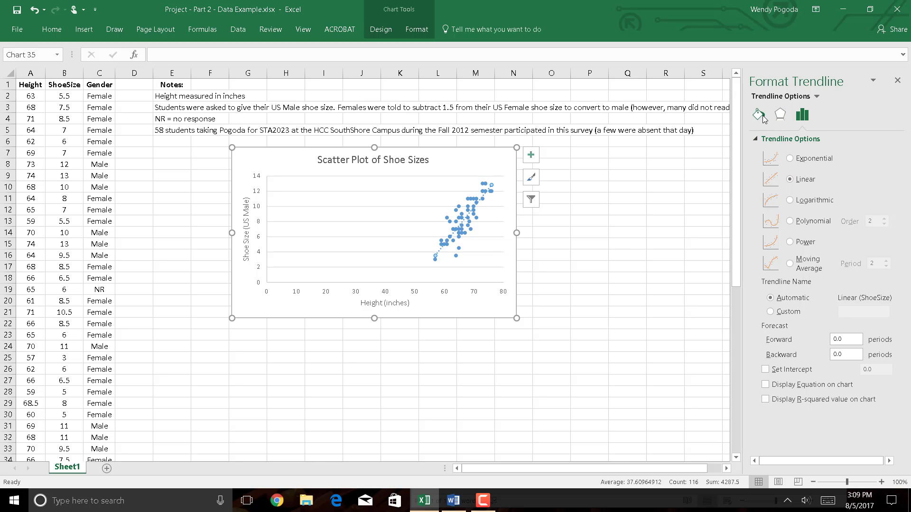
- Display the trendline's equation and R-squared value on the chart, and move their label up, clear of the data points
click(796, 388)
click(795, 401)
drag(450, 186, 441, 176)
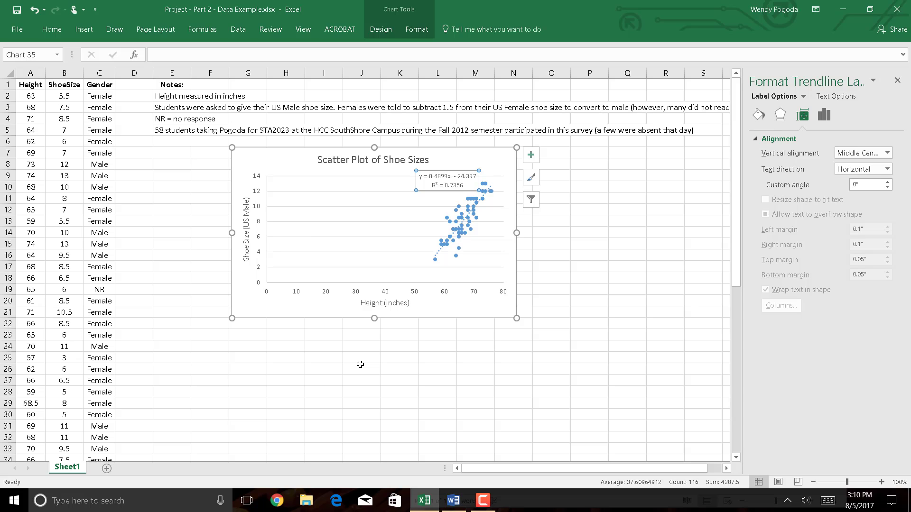
click(259, 356)
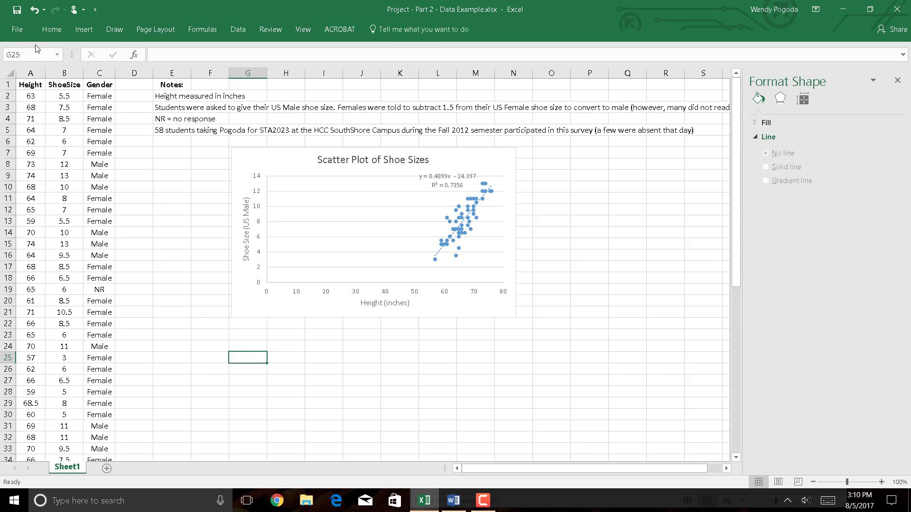
click(17, 31)
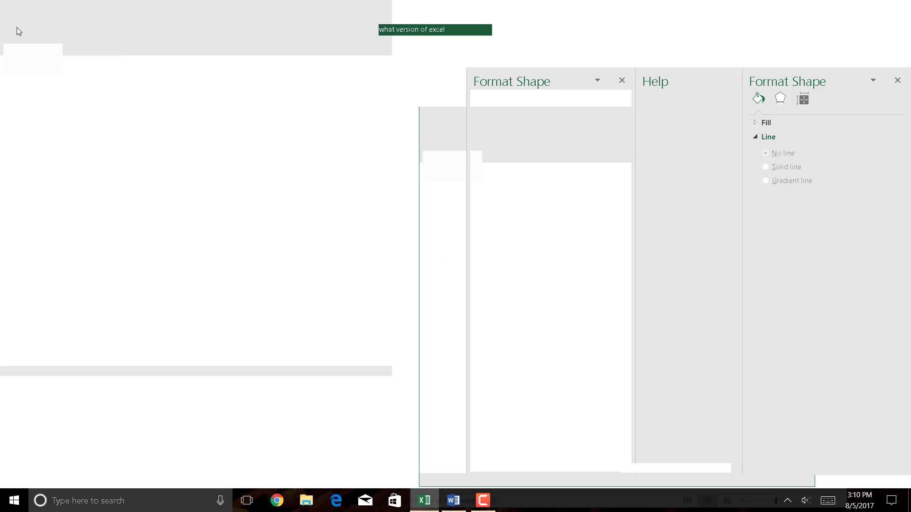
click(19, 27)
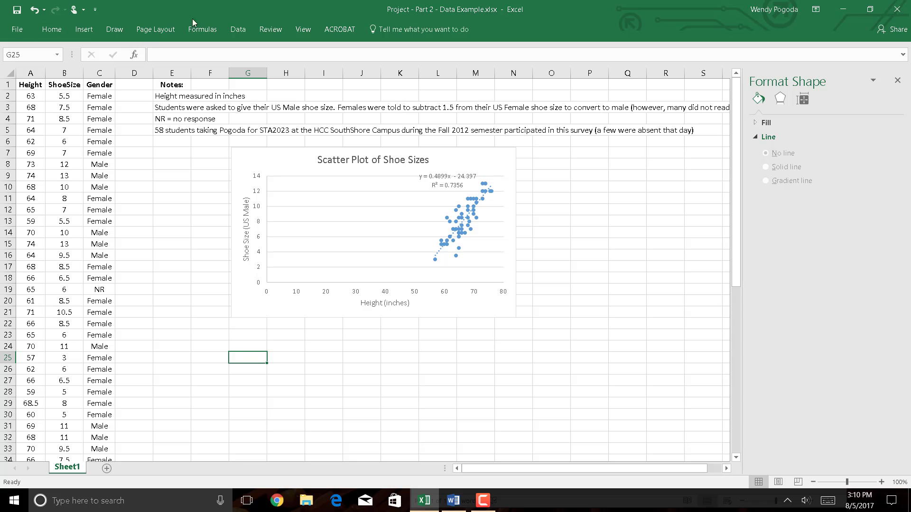
click(238, 30)
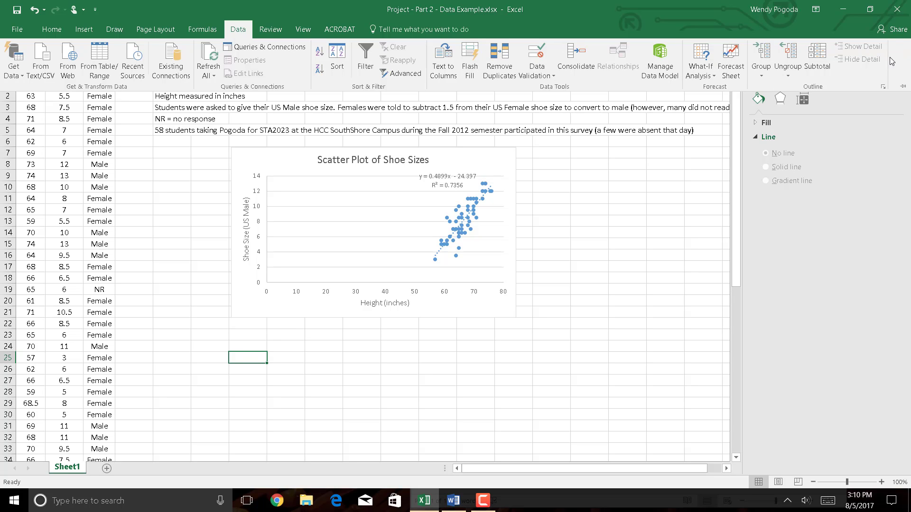
- Enable the Analysis ToolPak and Analysis ToolPak - VBA add-ins in the Excel options
click(19, 30)
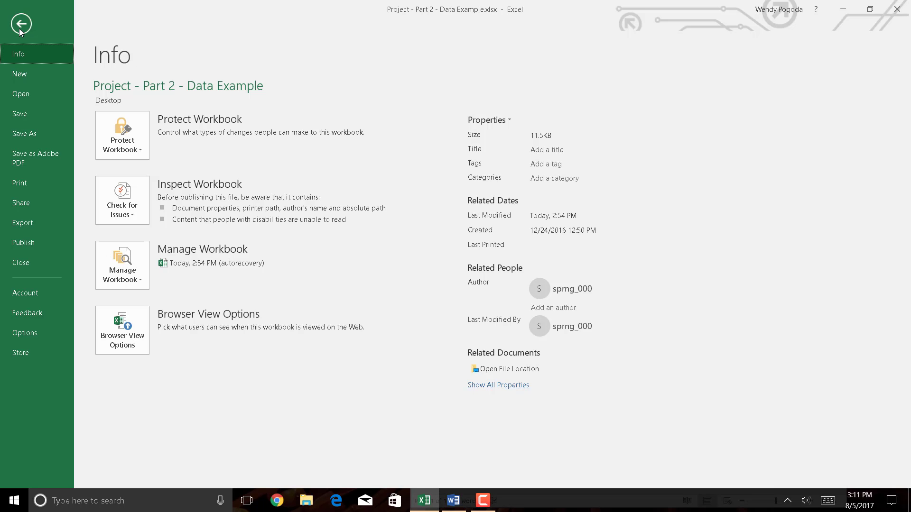
click(25, 333)
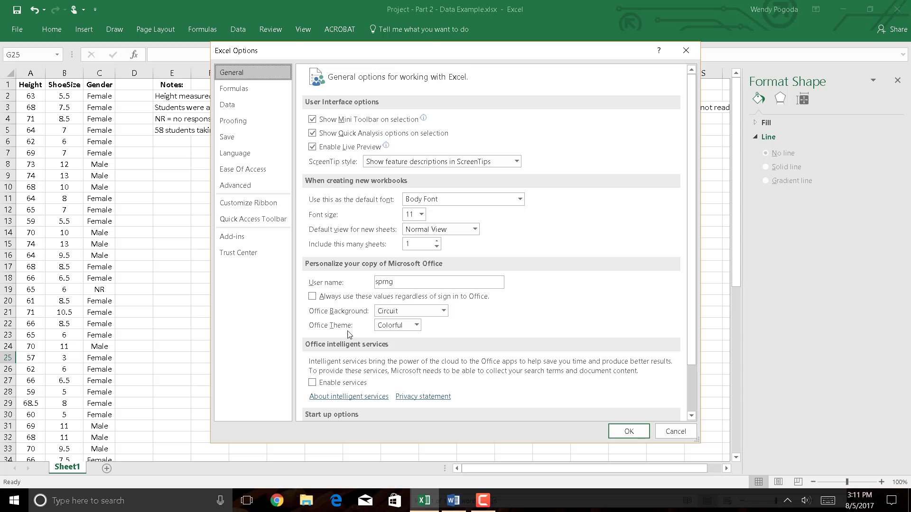
click(255, 237)
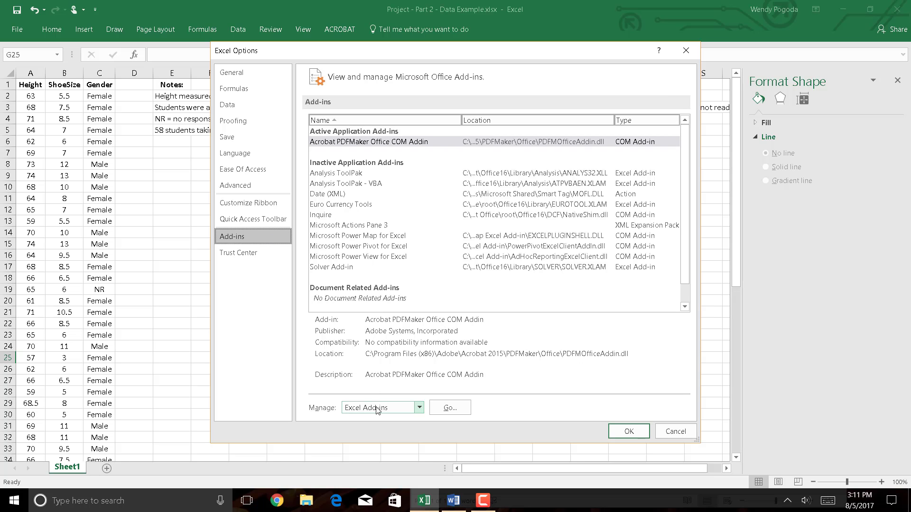
click(450, 408)
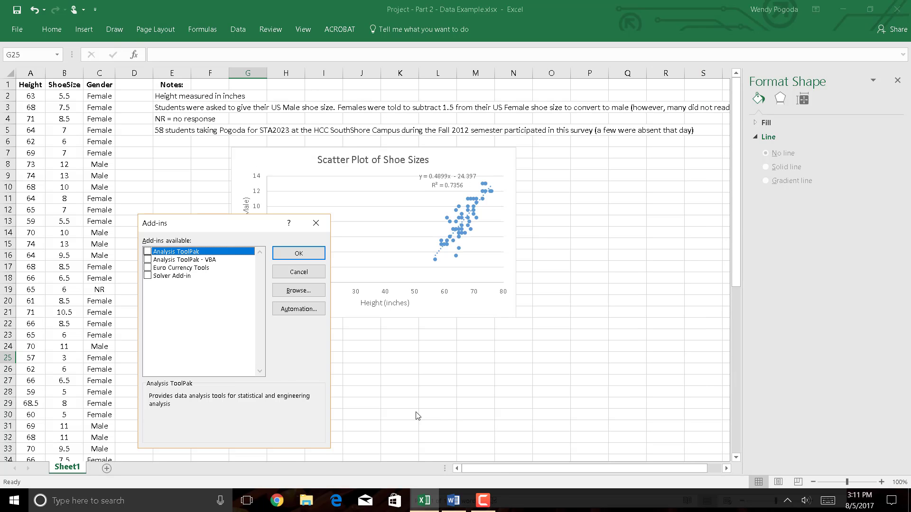
click(147, 251)
click(147, 259)
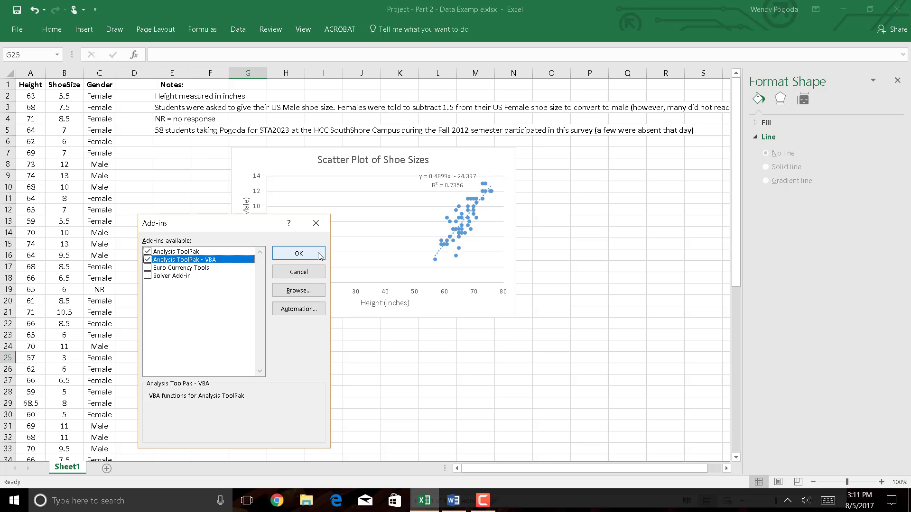
click(298, 253)
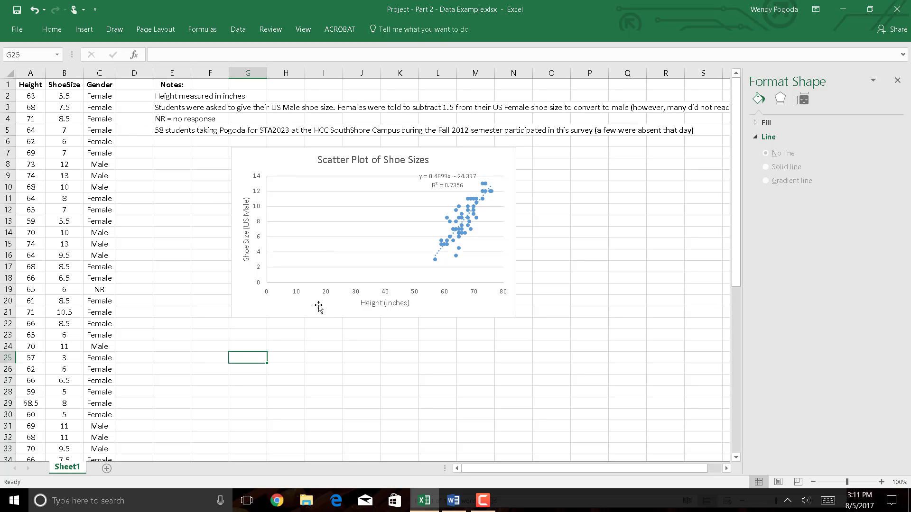
- Start the Regression tool from the Data Analysis tools
click(238, 33)
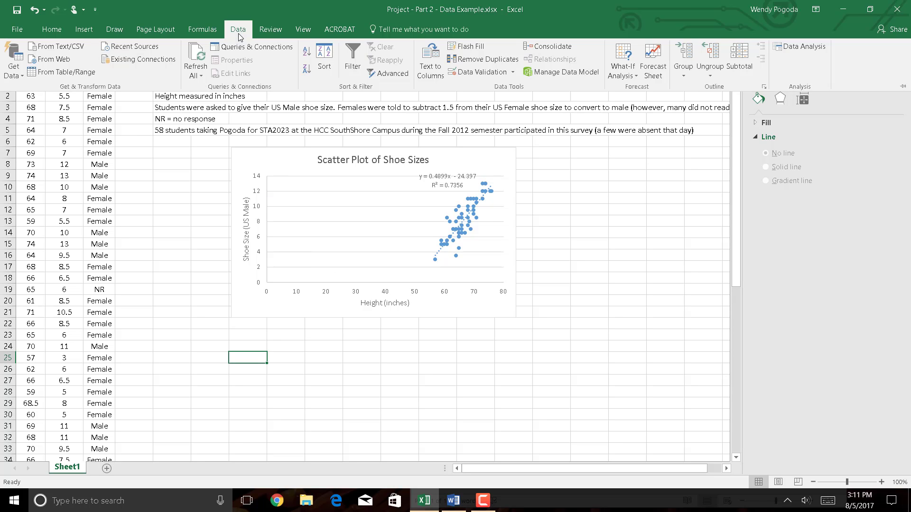
click(806, 47)
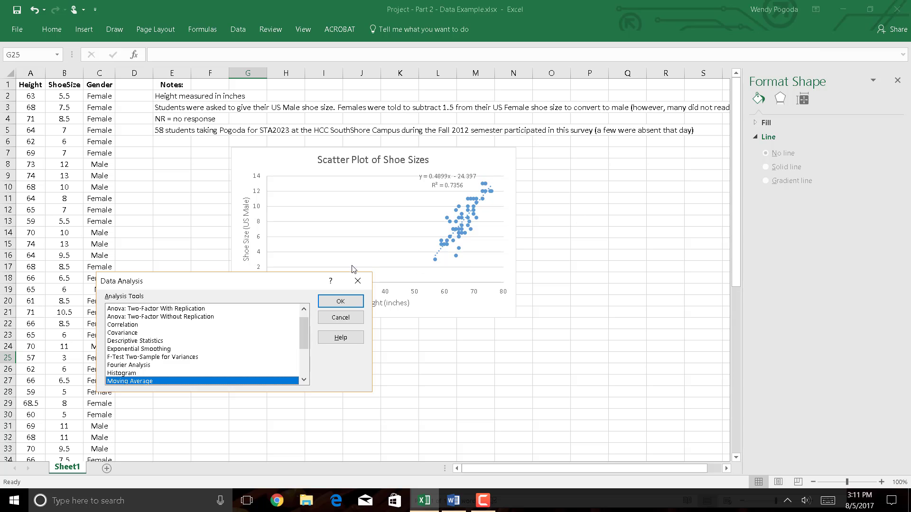
drag(278, 283, 428, 132)
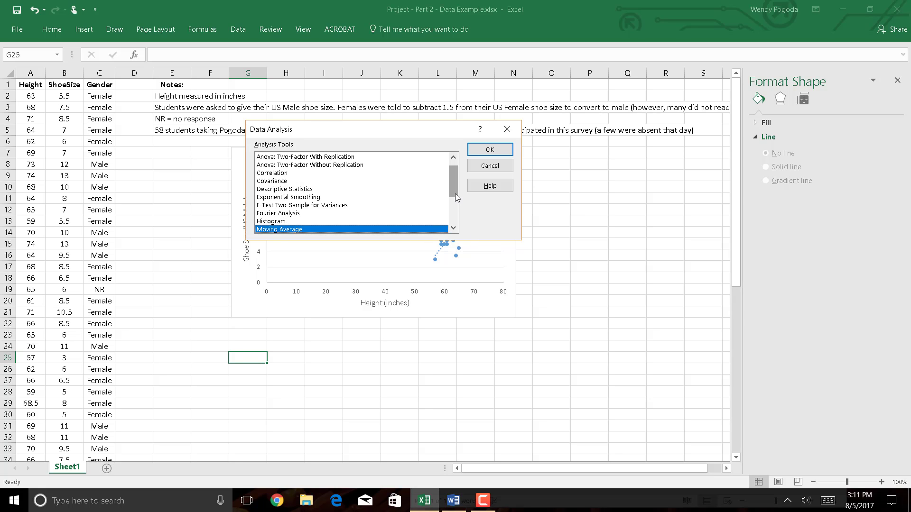
drag(455, 193, 459, 227)
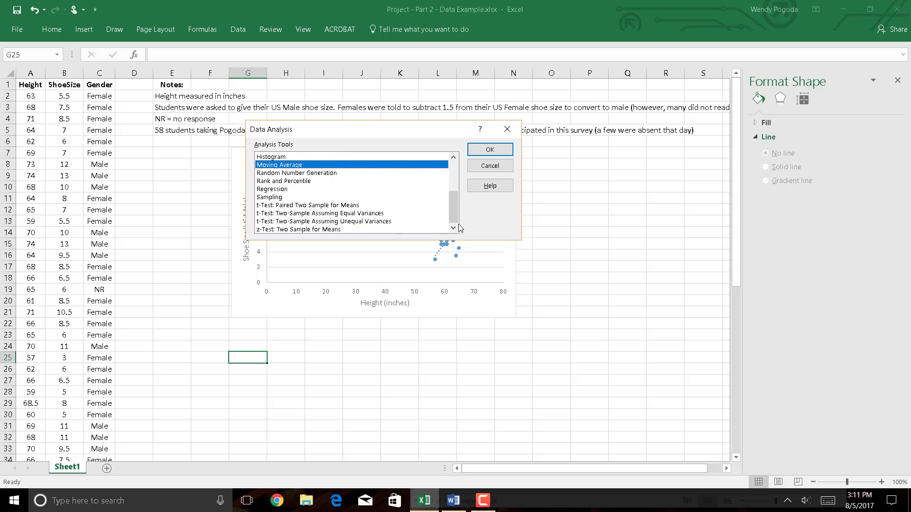
click(273, 190)
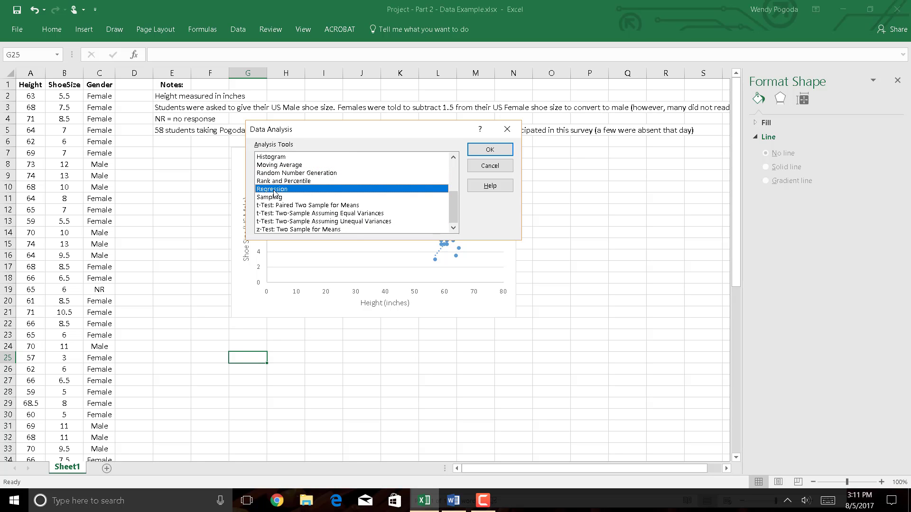
click(507, 150)
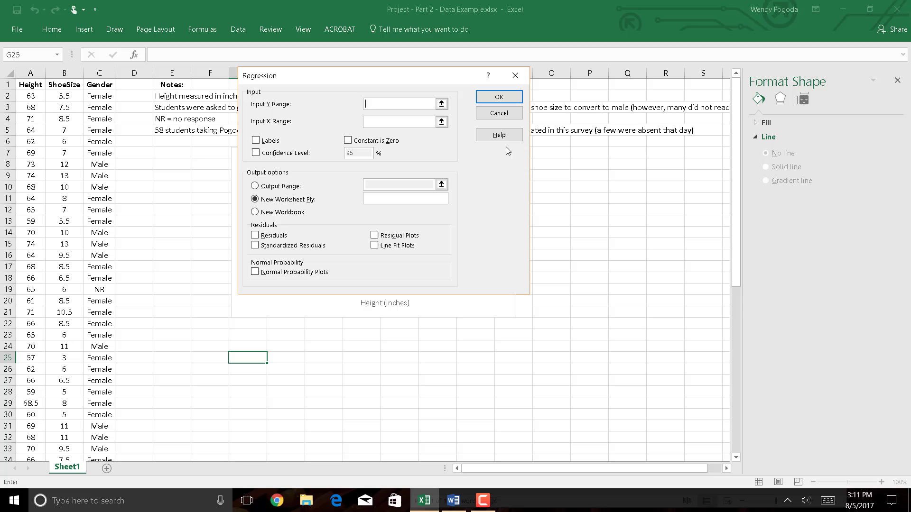
- Set the regression's Input Y Range to the ShoeSize column with its heading, $B$1:$B$58
click(441, 104)
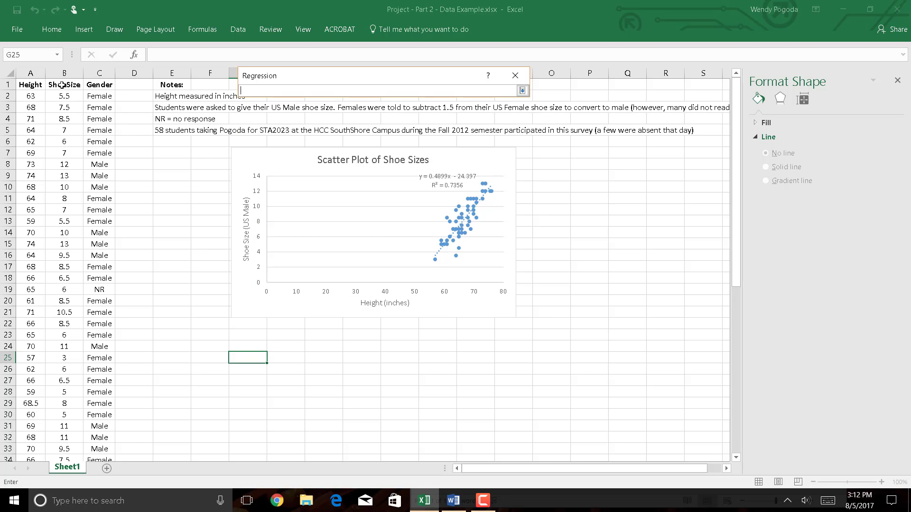
drag(62, 85, 58, 439)
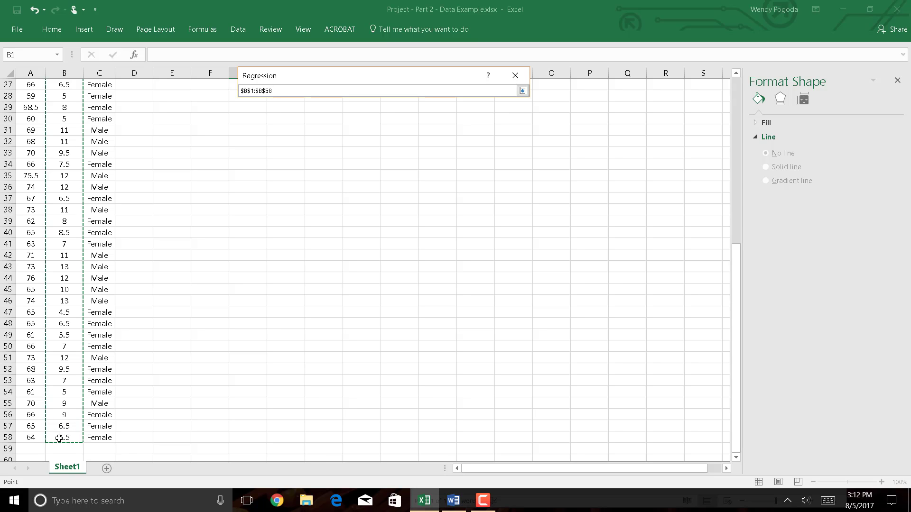
click(522, 91)
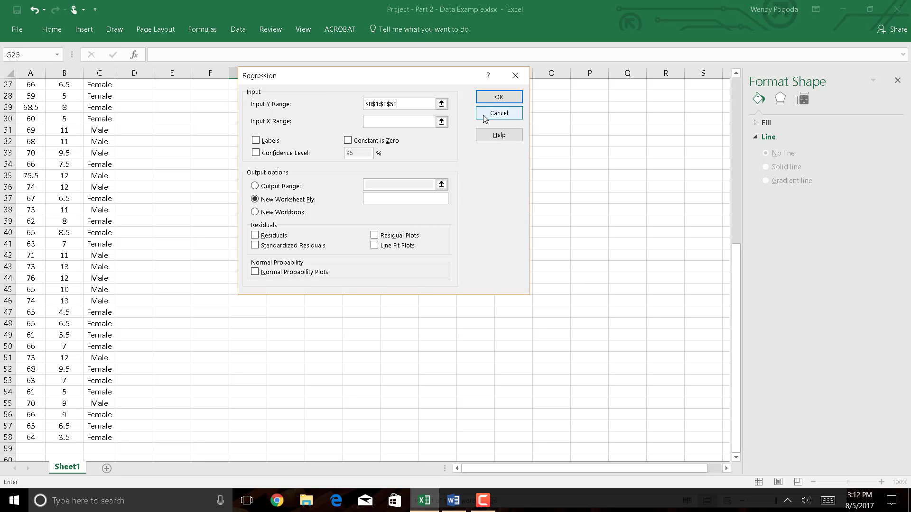
- Set the regression's Input X Range to the Height column with its heading, $A$1:$A$58
click(441, 123)
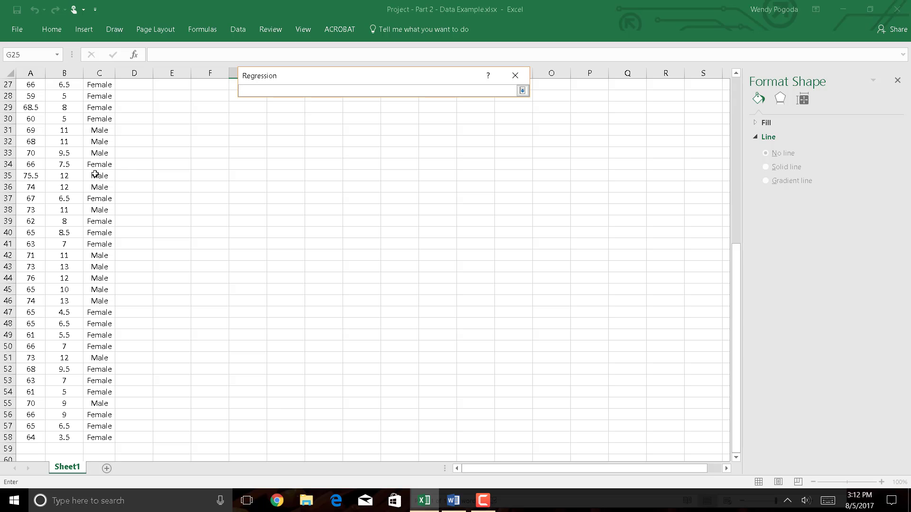
scroll(95, 174, up, 9)
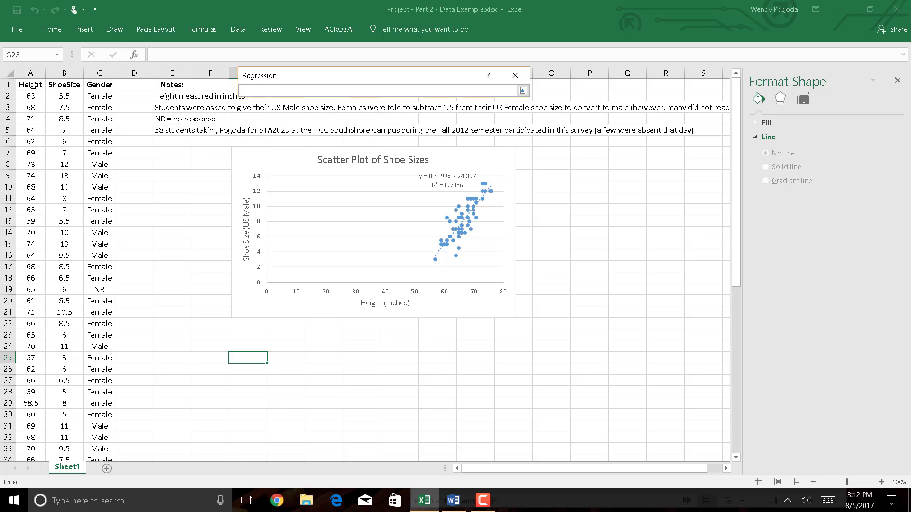
click(33, 85)
drag(34, 85, 28, 437)
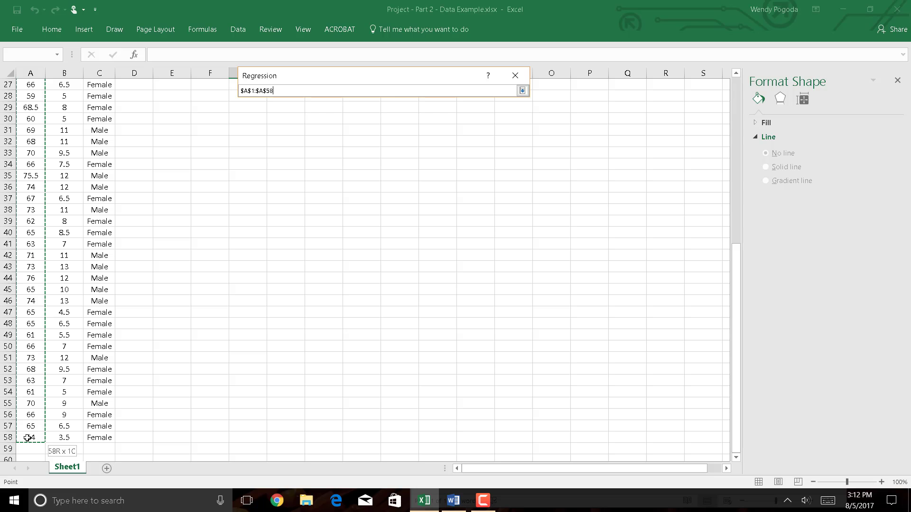
drag(28, 438, 28, 437)
click(522, 91)
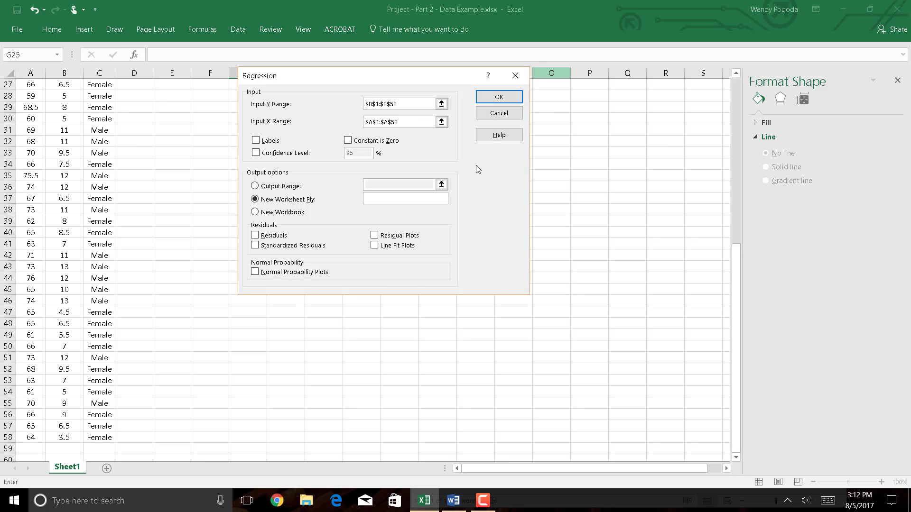
- Run the regression with Labels enabled and output to a new worksheet, and widen column A to fit its row labels
click(257, 141)
click(497, 98)
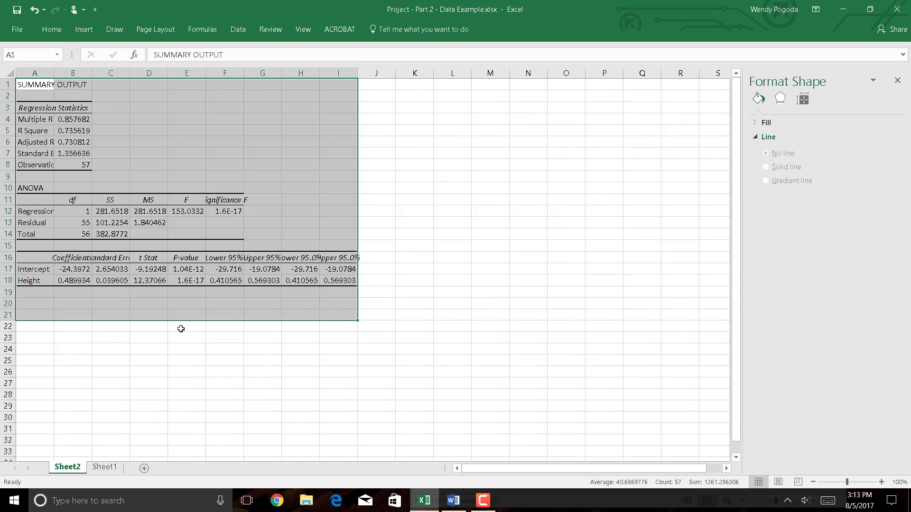
click(181, 329)
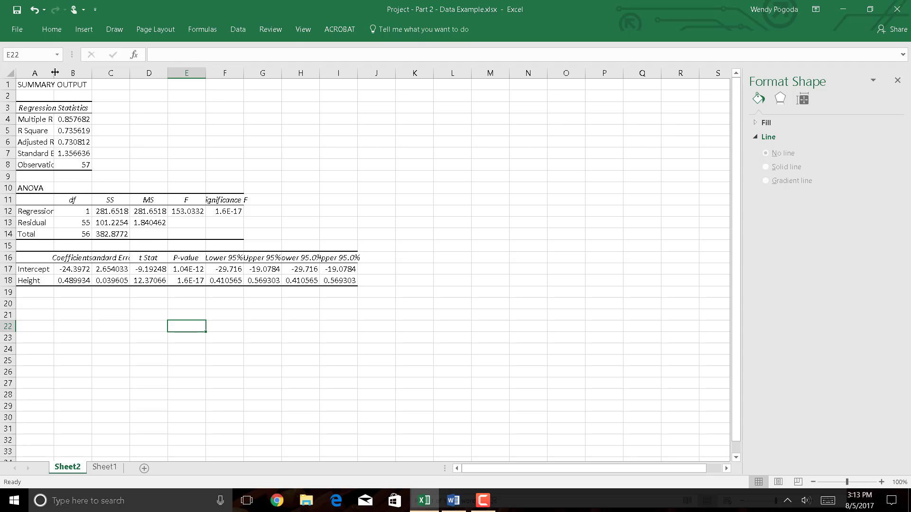
drag(55, 72, 86, 72)
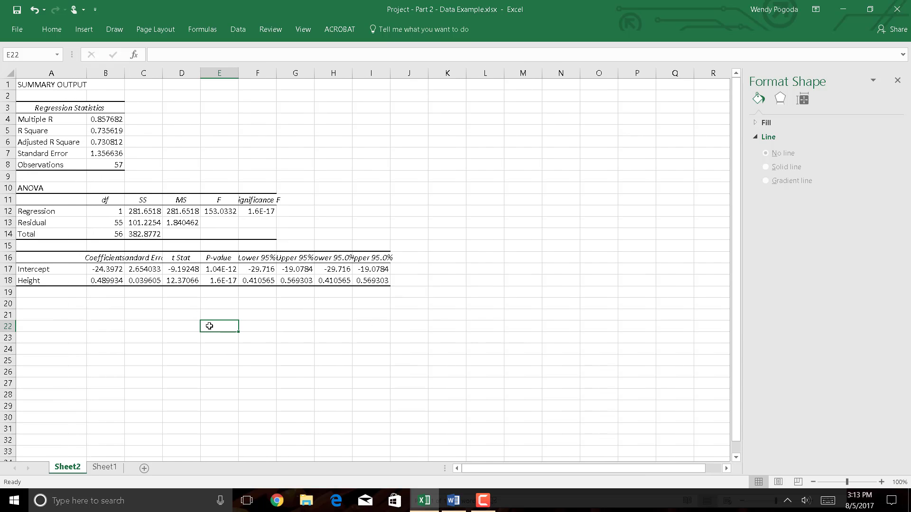
click(182, 315)
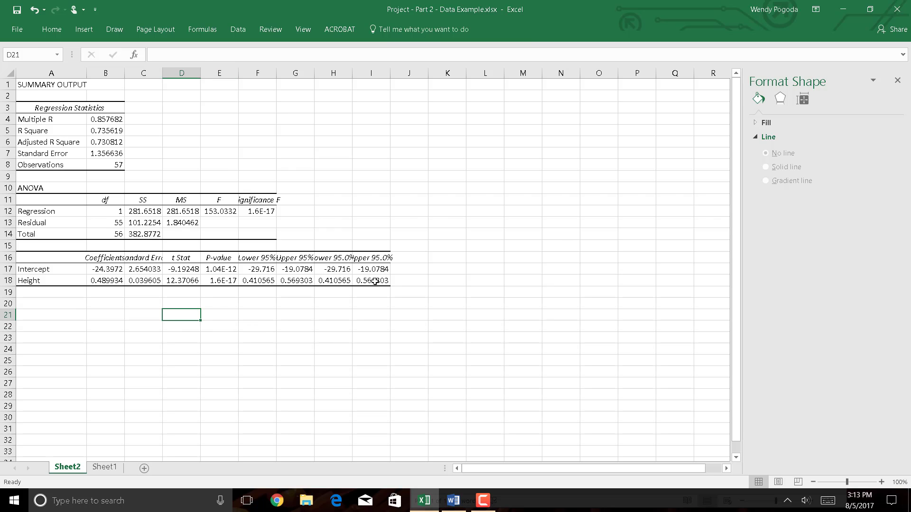
- Copy the regression summary output A1:I18 into the blank Word document and maximize the Word window
drag(375, 281, 23, 80)
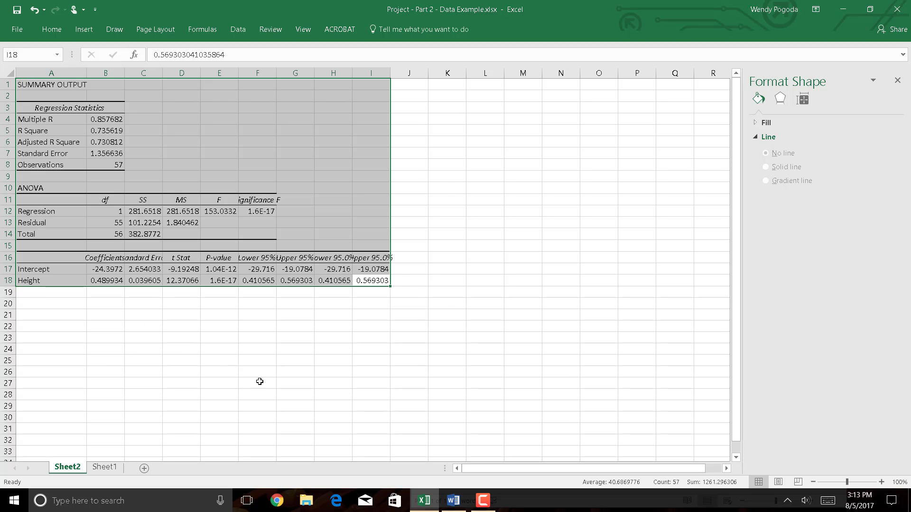
key(ctrl+c)
click(453, 502)
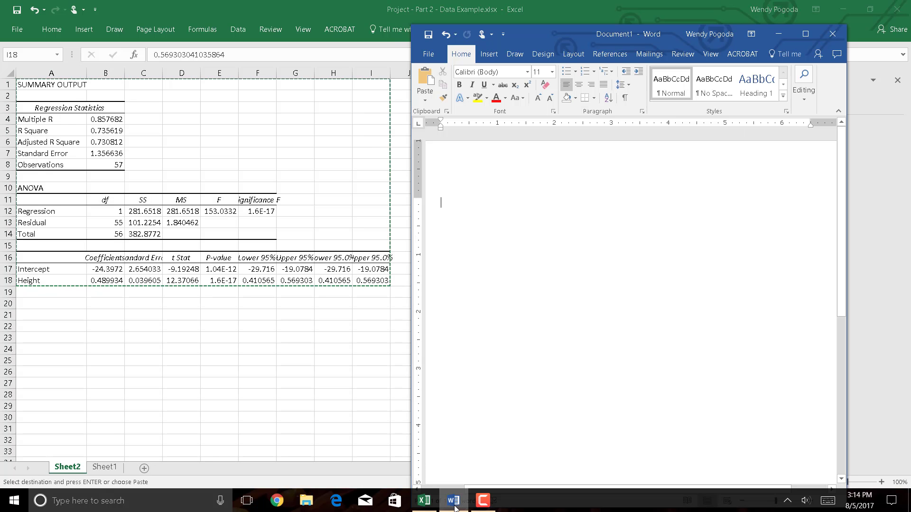
key(ctrl+v)
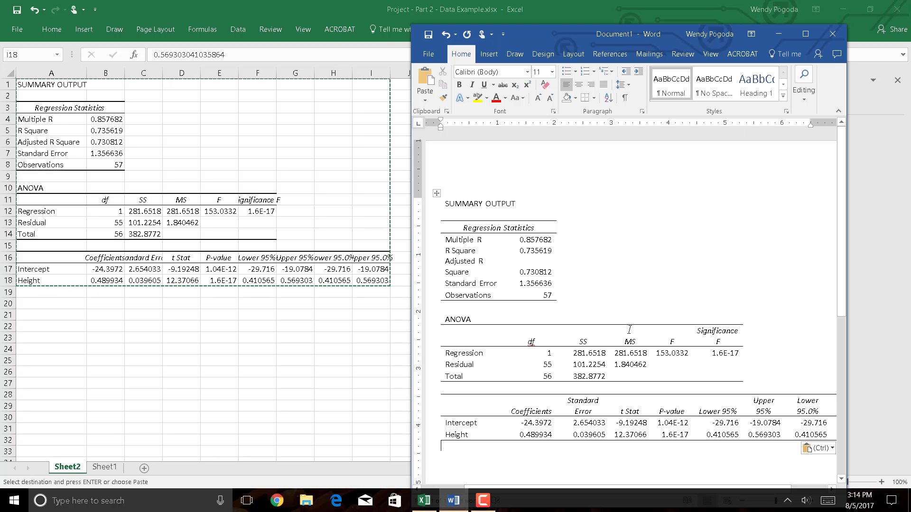
click(806, 35)
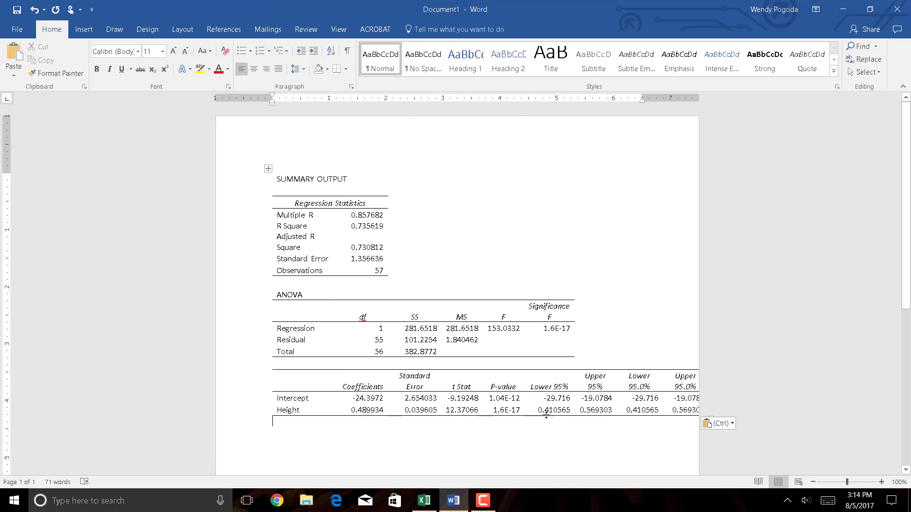
- Insert an equation below the pasted coefficients table, beginning with y under a hat accent
click(355, 397)
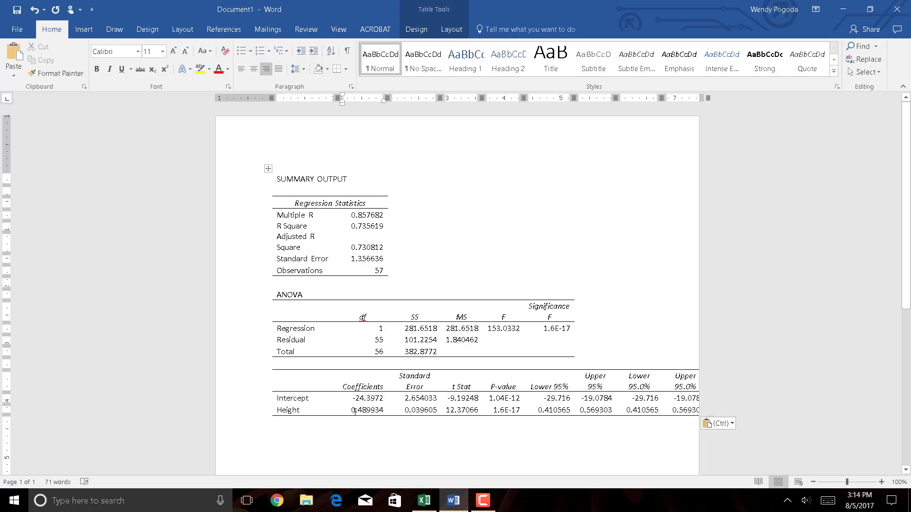
drag(355, 411, 371, 411)
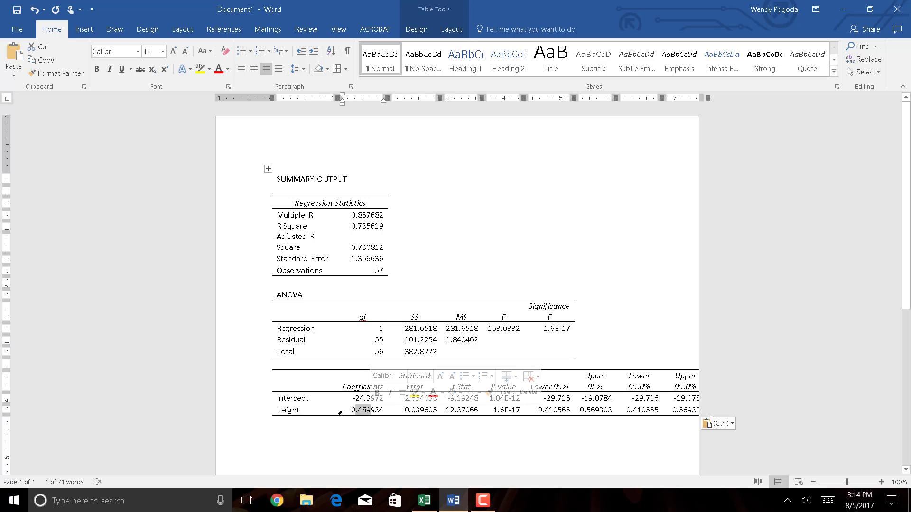
click(353, 409)
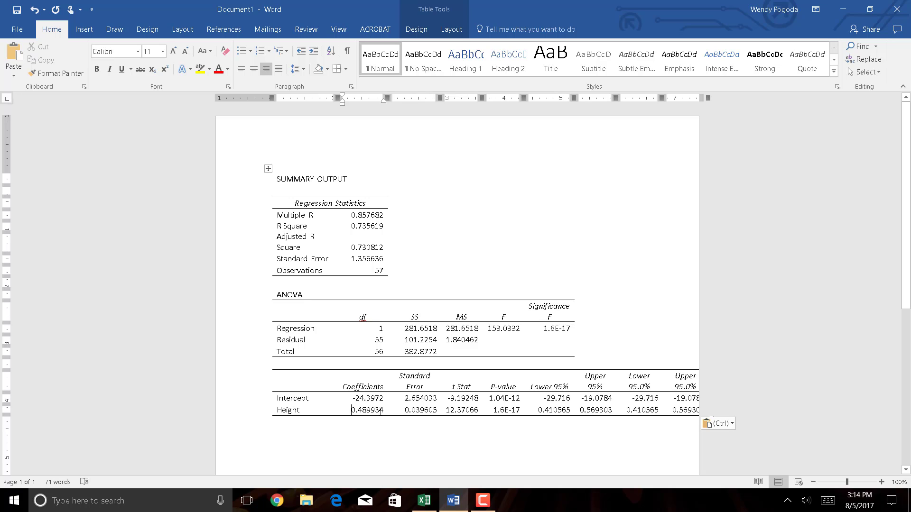
click(442, 464)
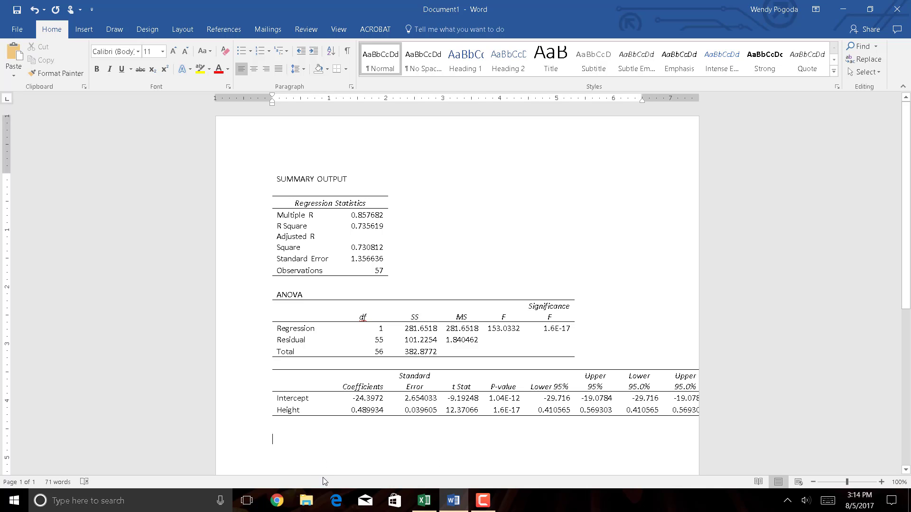
click(84, 29)
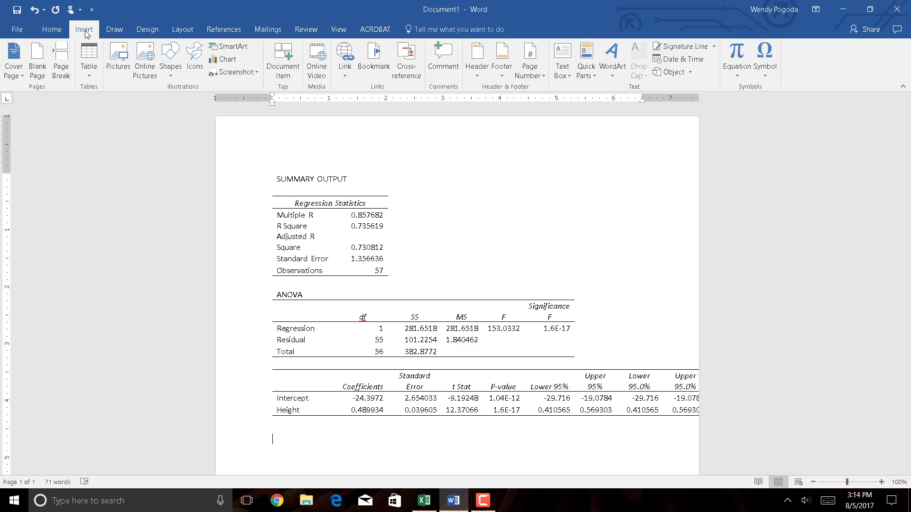
click(739, 58)
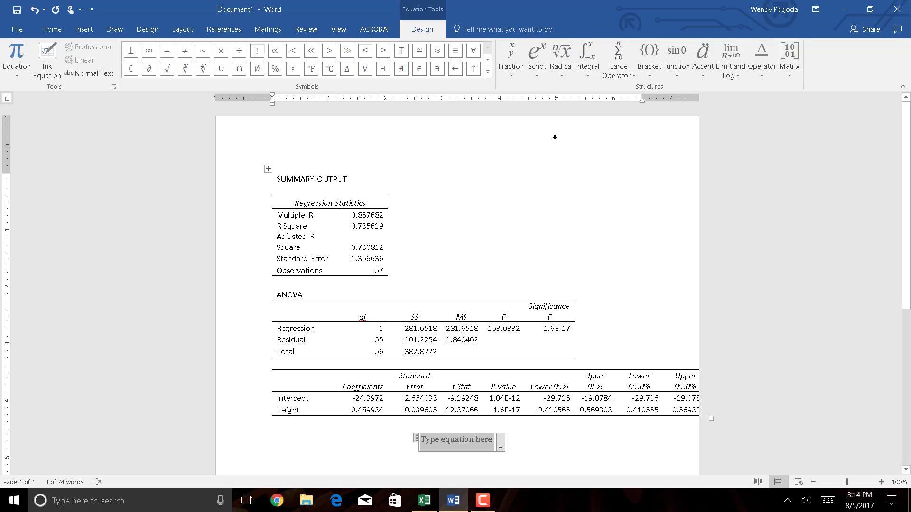
click(705, 60)
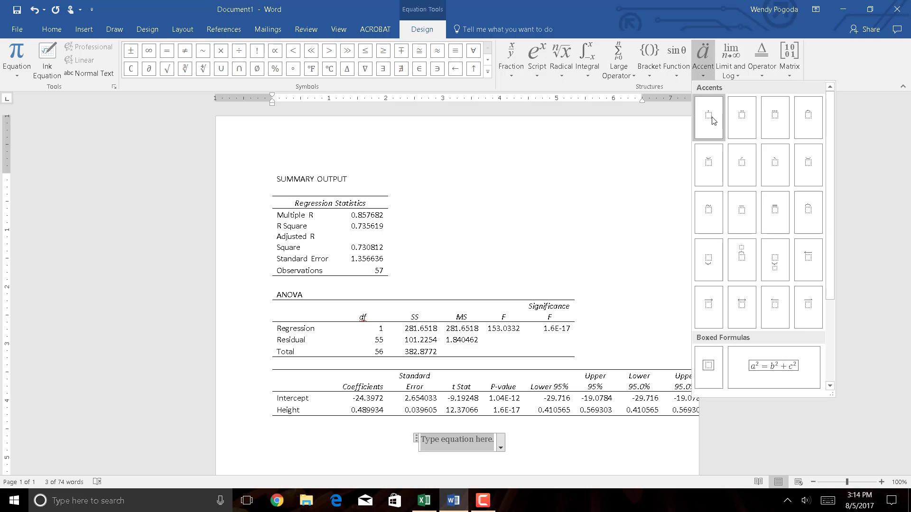
click(810, 130)
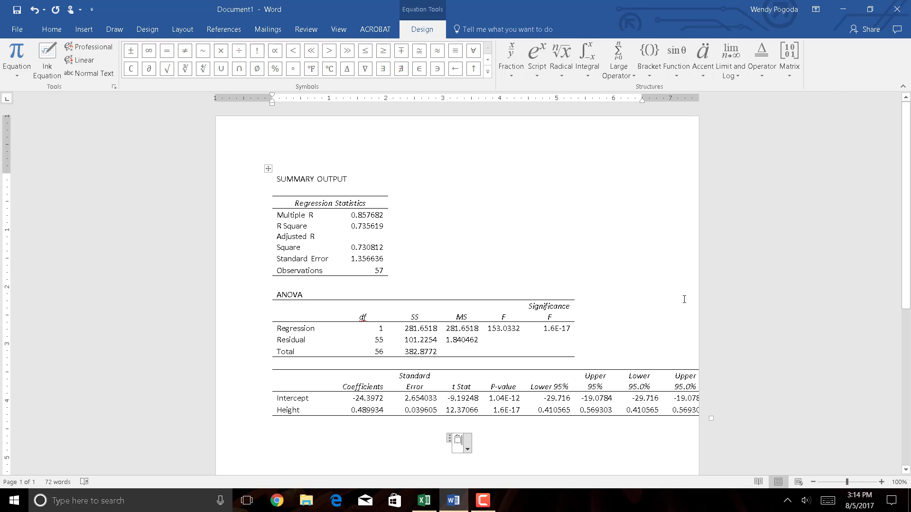
text(y)
key(Right)
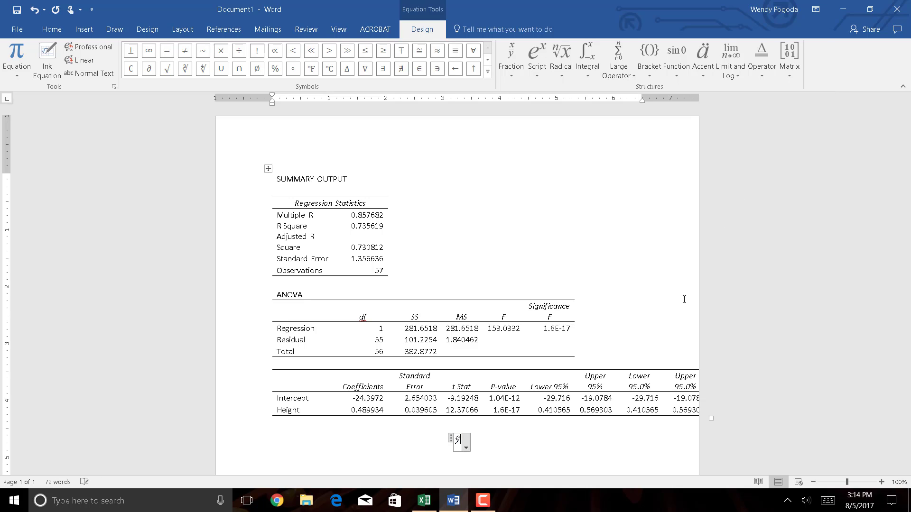
- Complete the regression equation as ŷ = −24.4 + 0.5x, using the rounded Intercept and Height coefficients
text(=)
text(-24.)
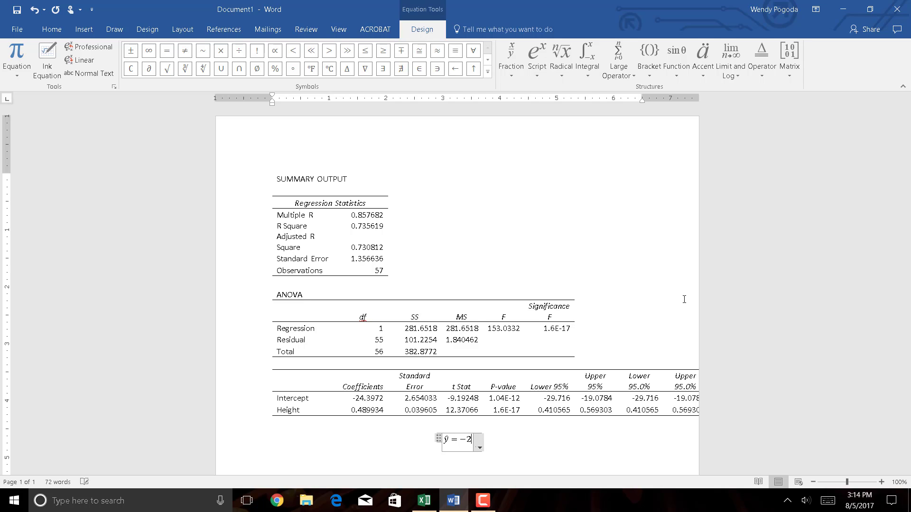
text(4.4)
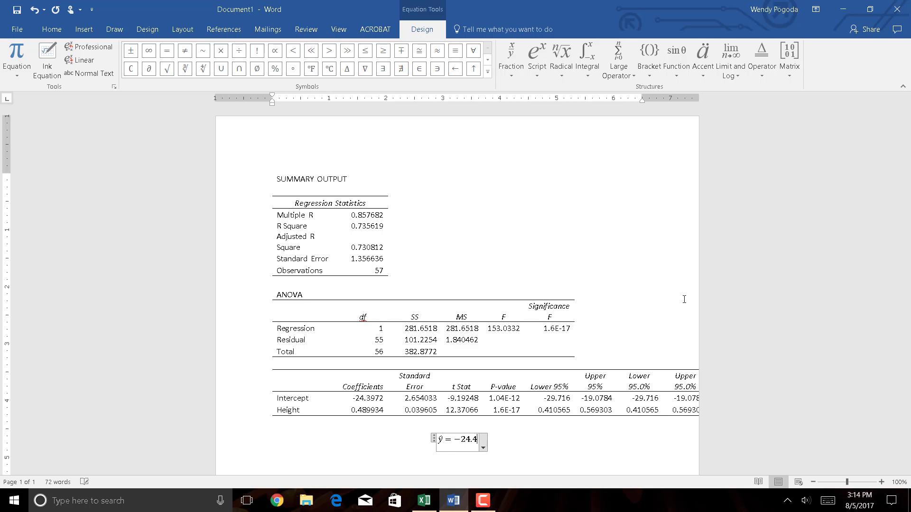
text(+0.5)
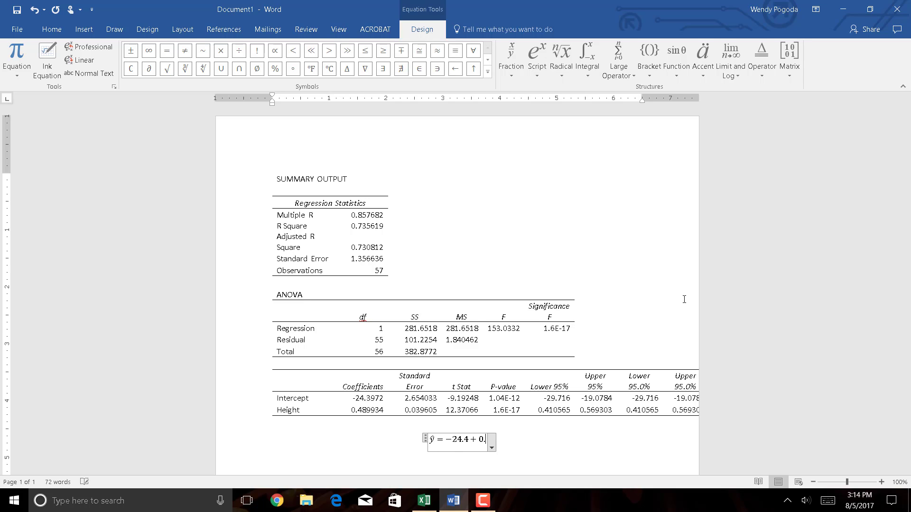
text(x)
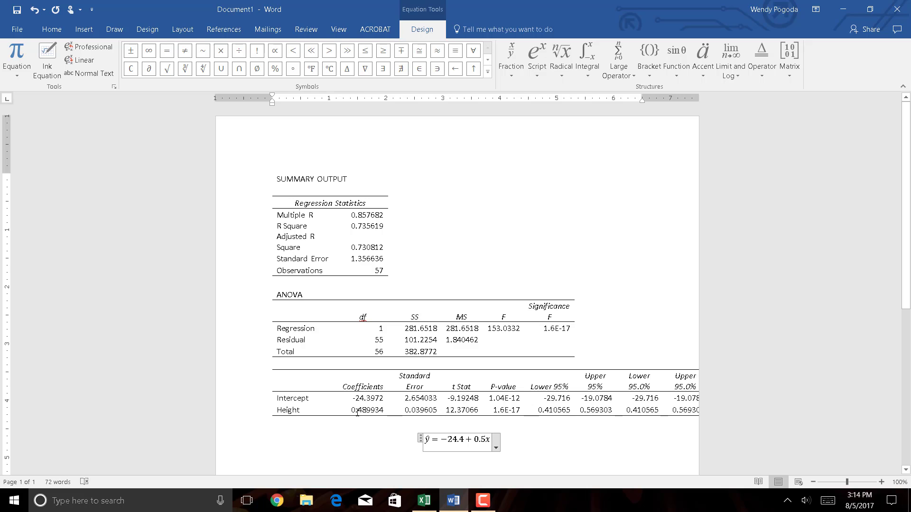
drag(351, 409, 371, 410)
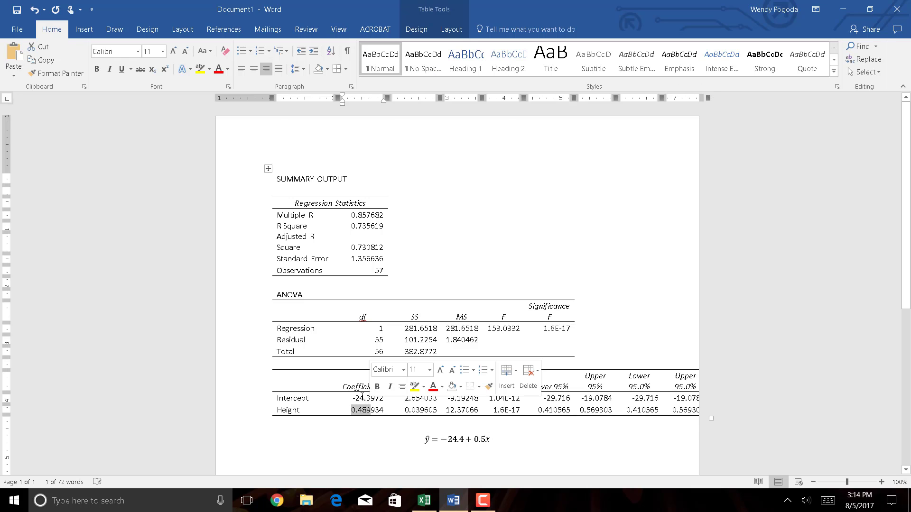
click(362, 398)
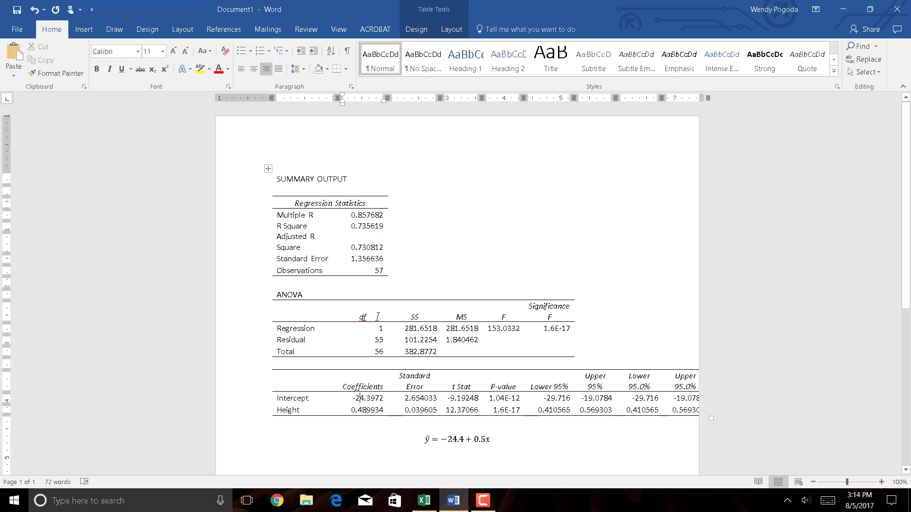
- Switch back to Excel and make the Multiple R value in cell B4 of the summary output bold
click(423, 500)
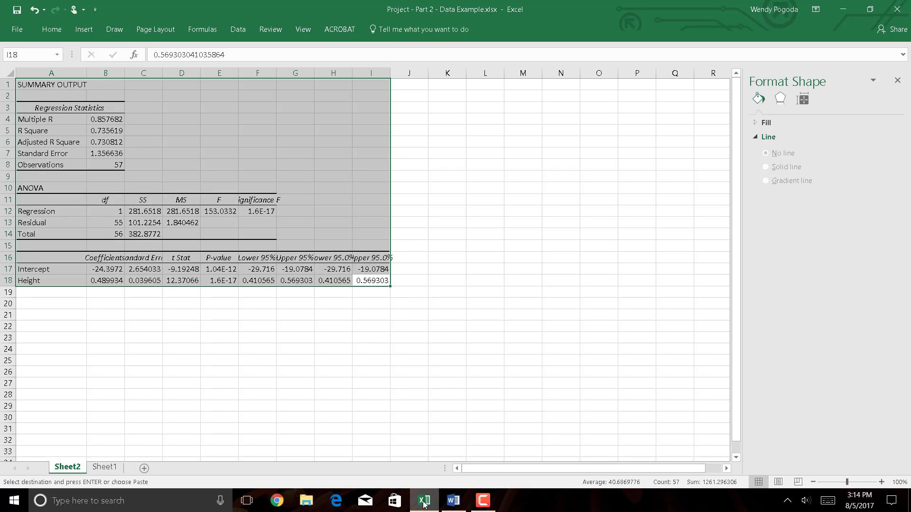
click(158, 350)
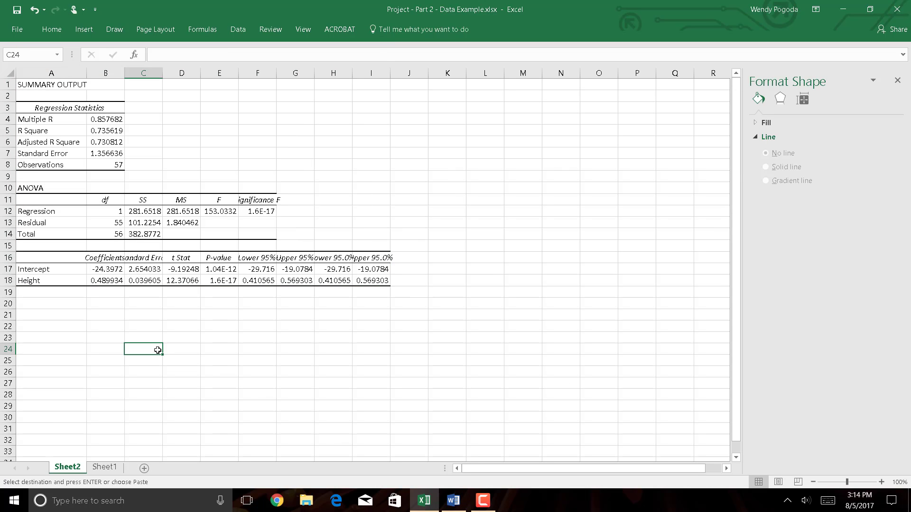
click(100, 132)
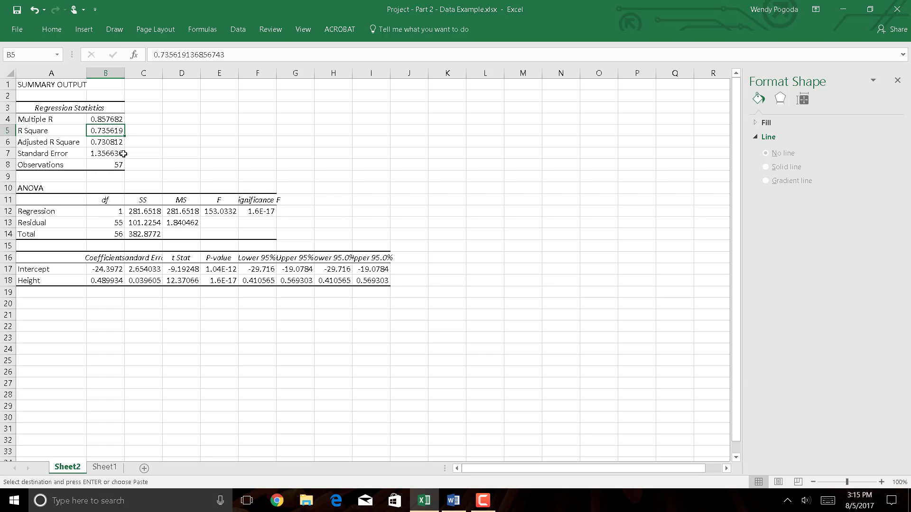
click(98, 119)
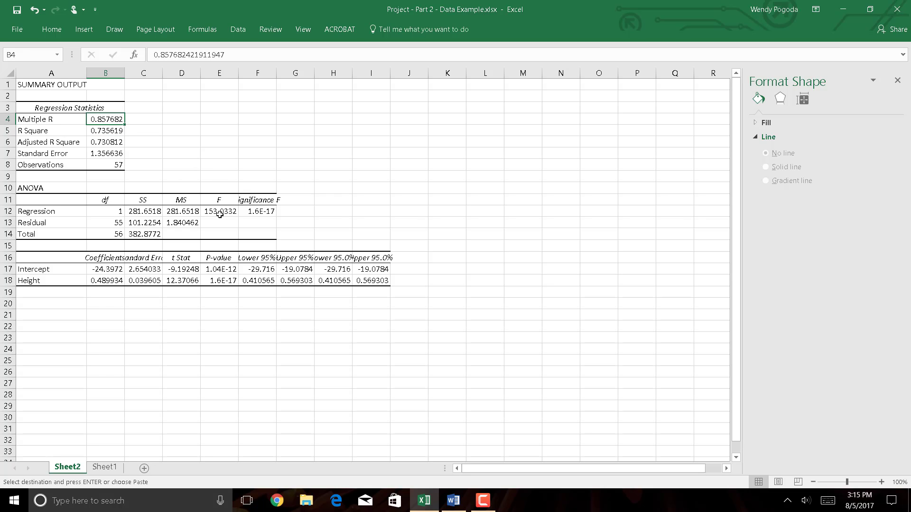
key(ctrl+b)
- Annotate the Multiple R value by entering "<--r, Pearson Correlation Coefficient" in cell C4
key(Right)
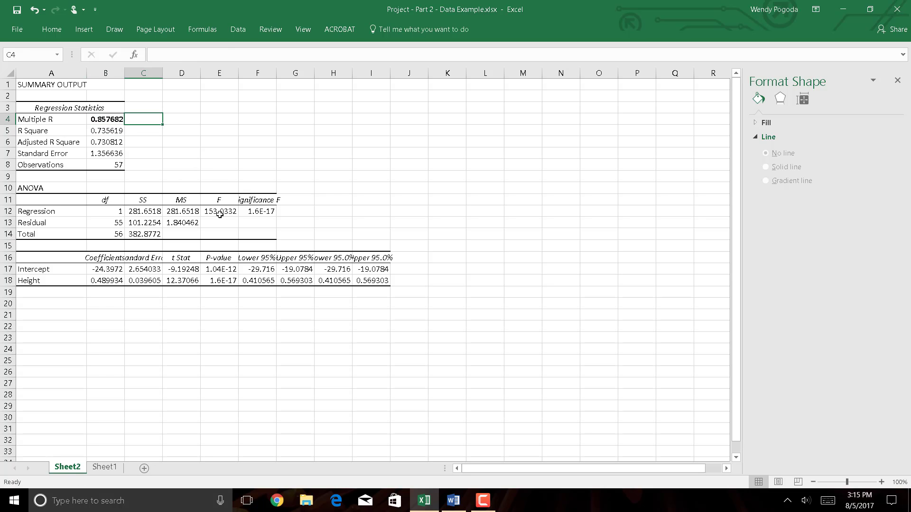
text(<--)
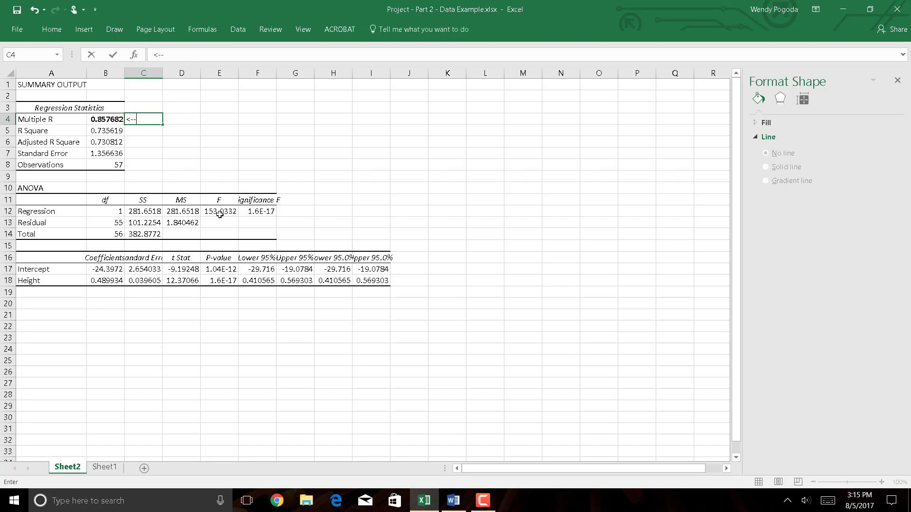
text(r)
key(Return)
key(Up)
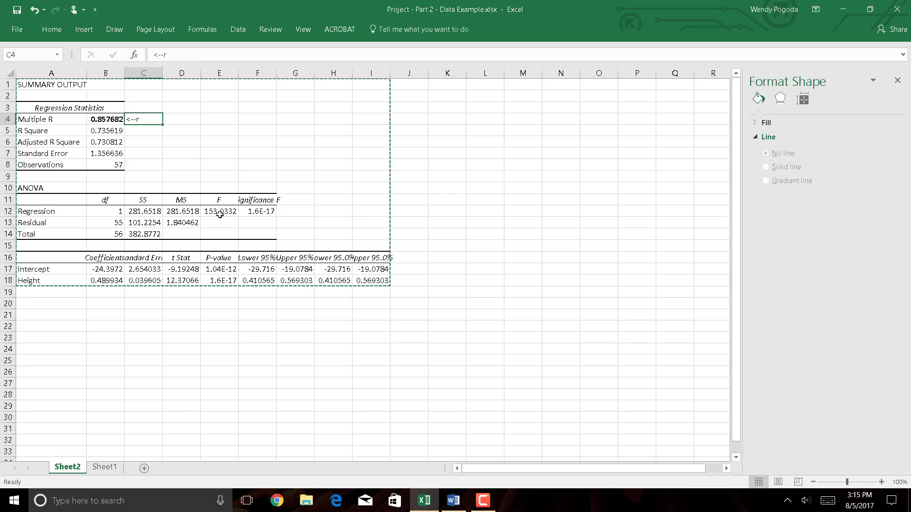
click(183, 54)
text(,)
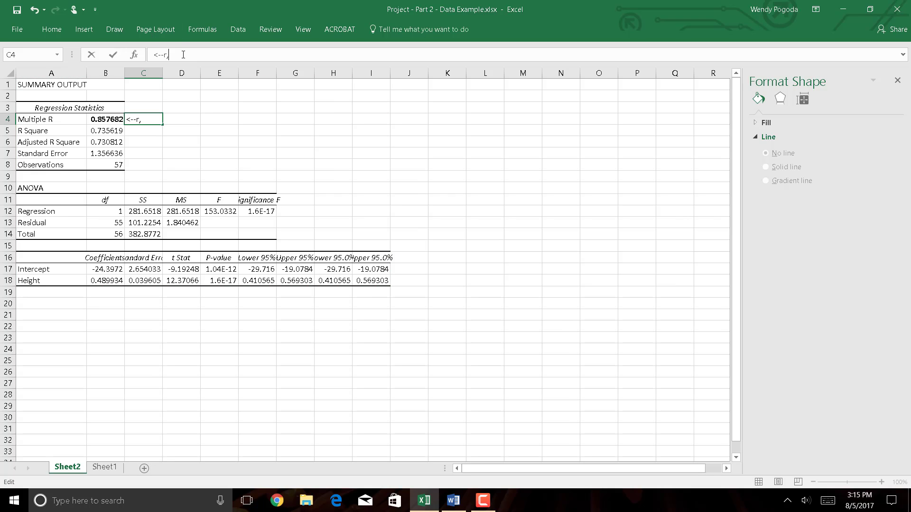
text( Pearson Correlation Coefficient)
key(Return)
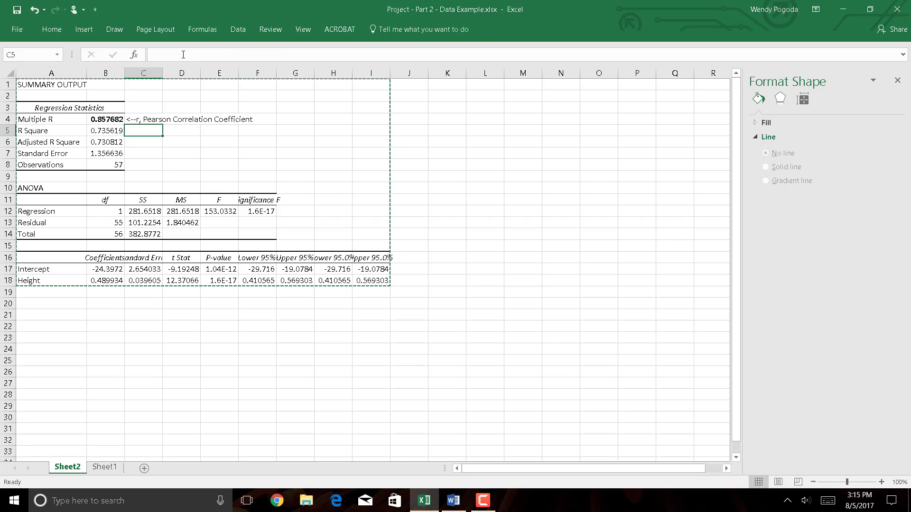
- Compare the Multiple R value in cell B4 with the Height coefficient in cell B18
key(Up)
key(Left)
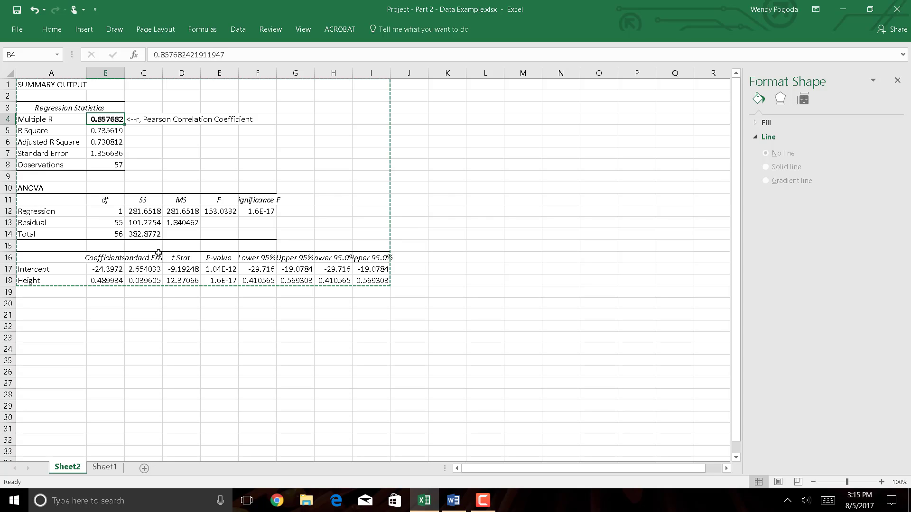
click(113, 282)
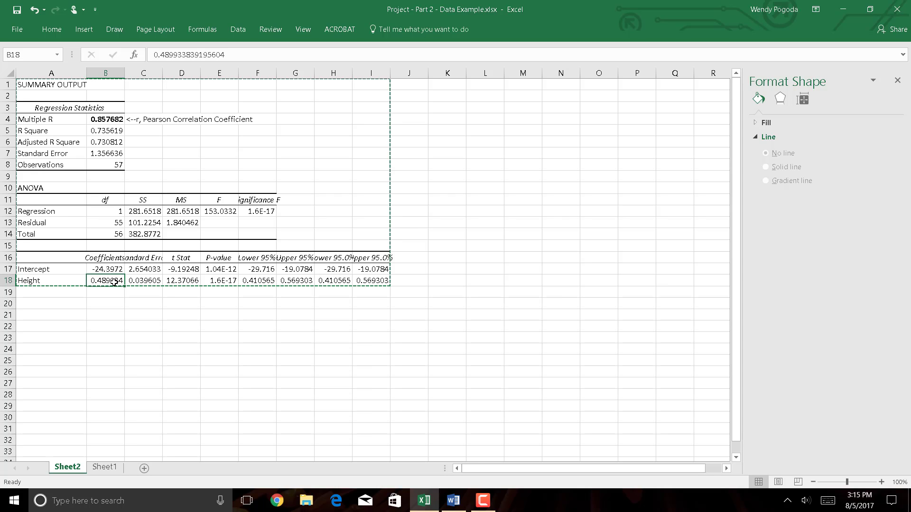
click(90, 122)
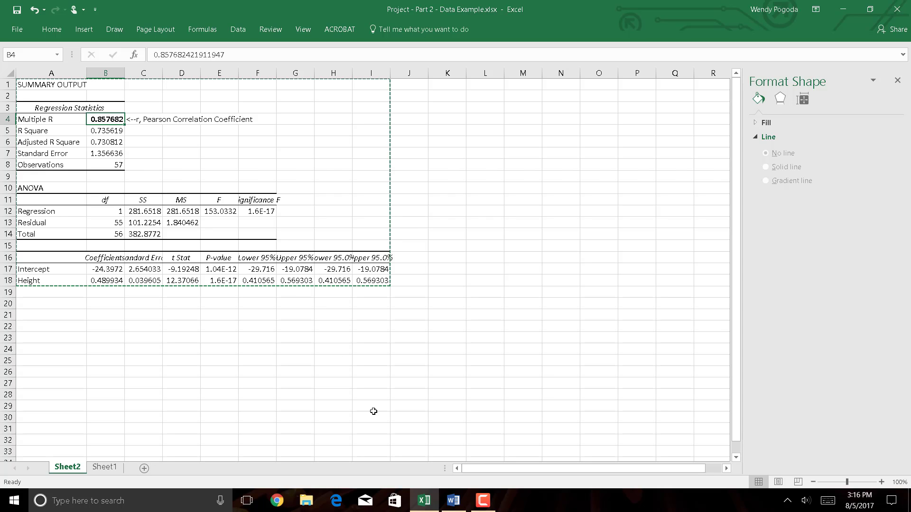
- Go to the scatter plot of shoe sizes on Sheet1 and move the chart so it starts at about cell F7
click(433, 508)
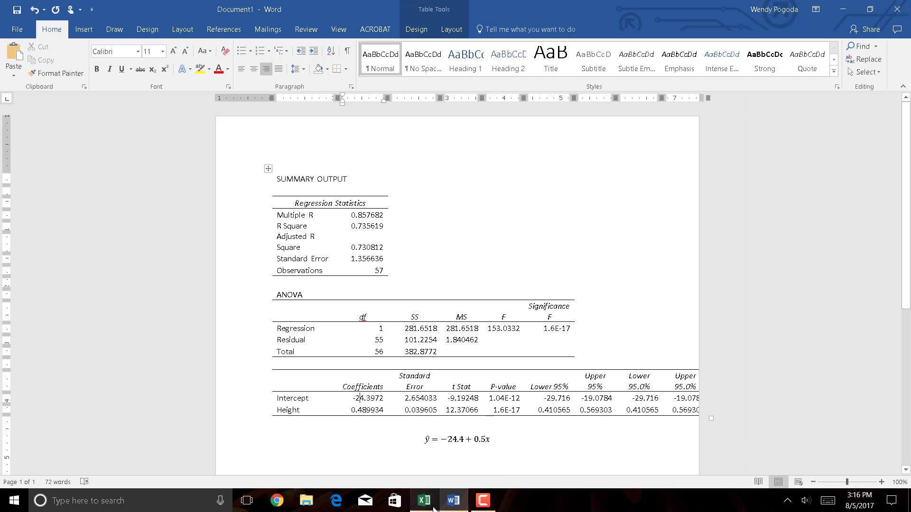
click(457, 506)
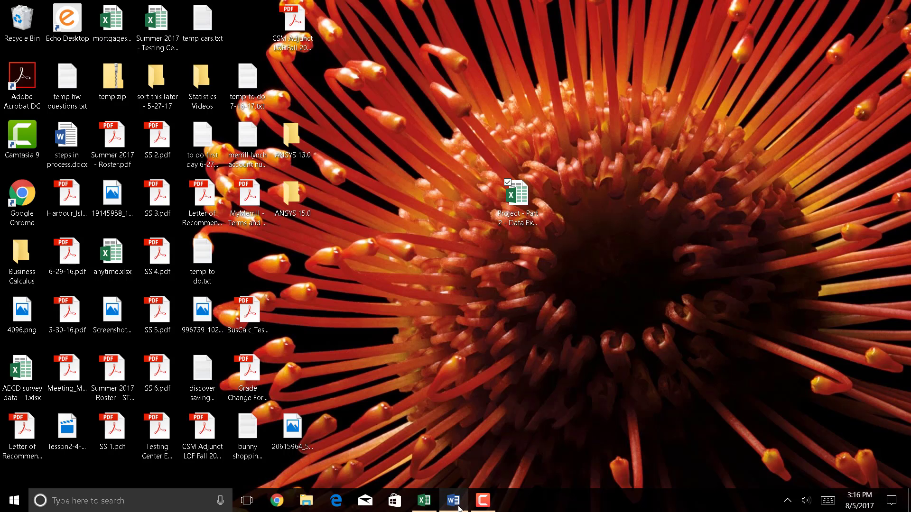
click(420, 509)
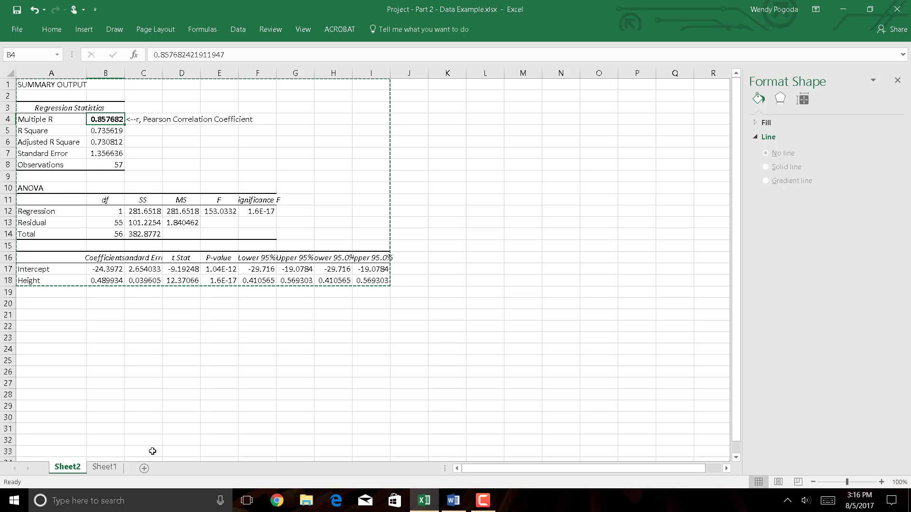
click(105, 468)
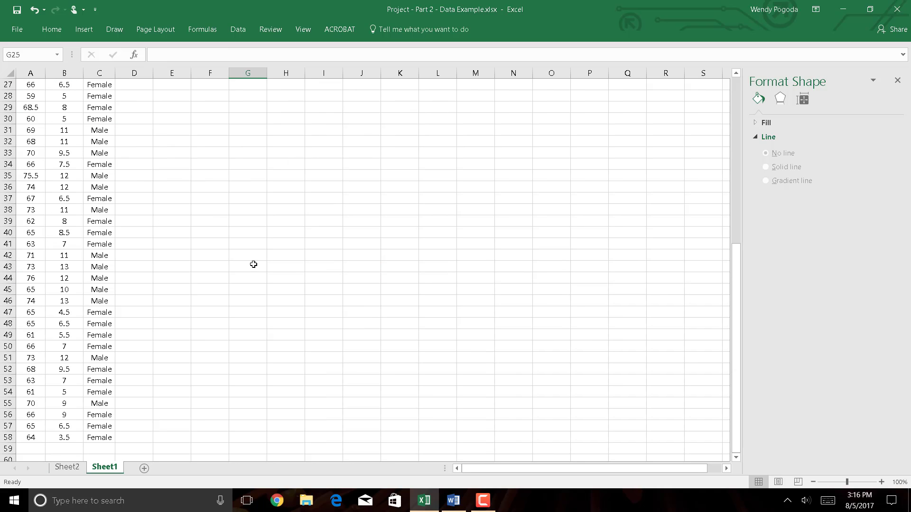
scroll(253, 265, up, 9)
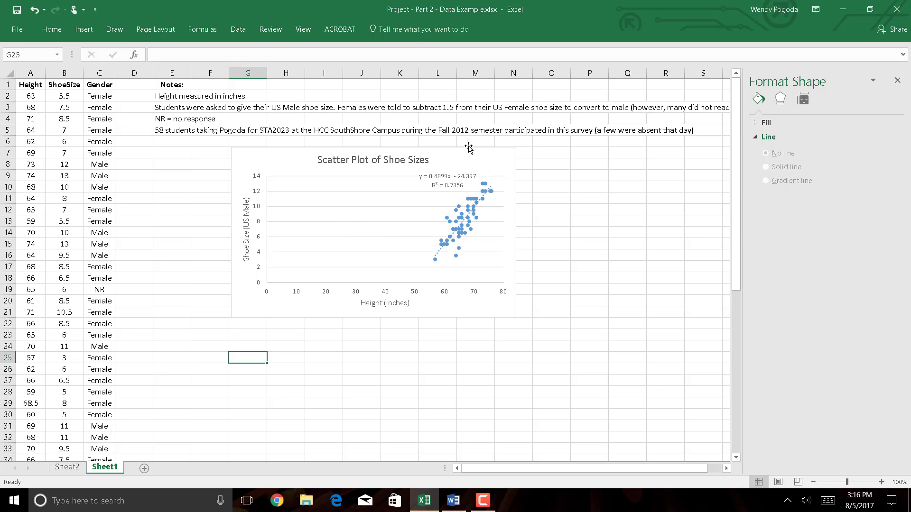
drag(467, 148, 426, 157)
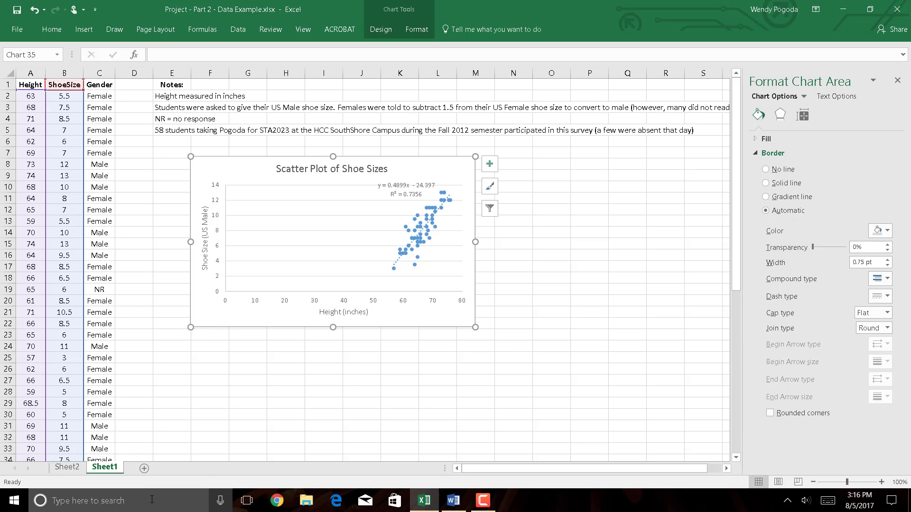
- Switch to Calculator, place it beside the scatter plot, and compute the square root of the trendline's R² value, 0.7356
click(13, 509)
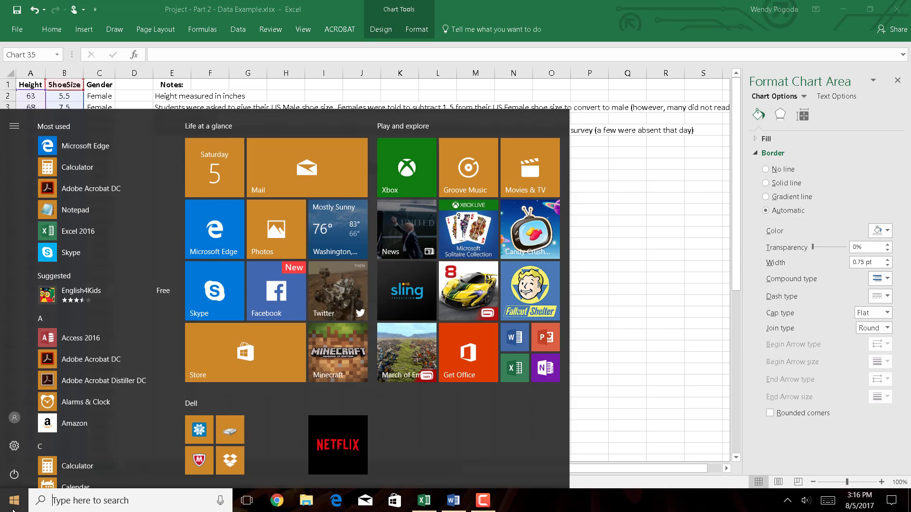
click(79, 464)
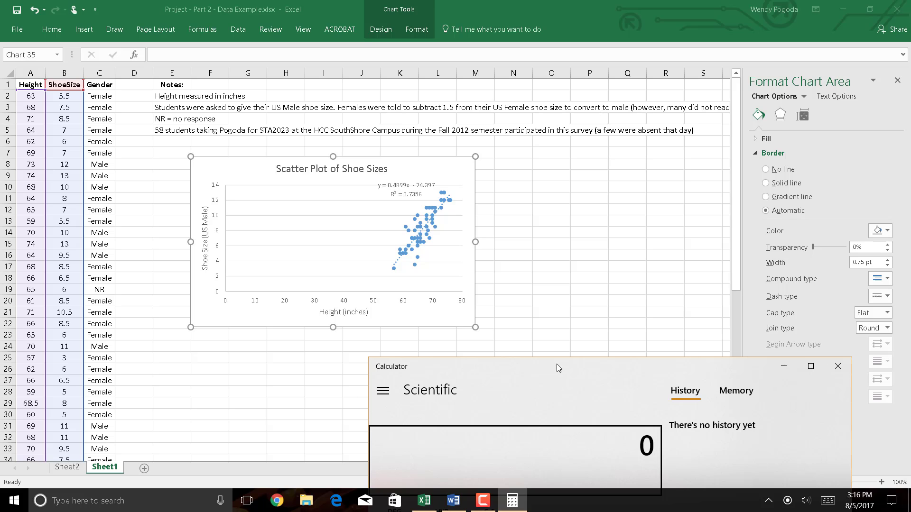
drag(556, 363, 639, 89)
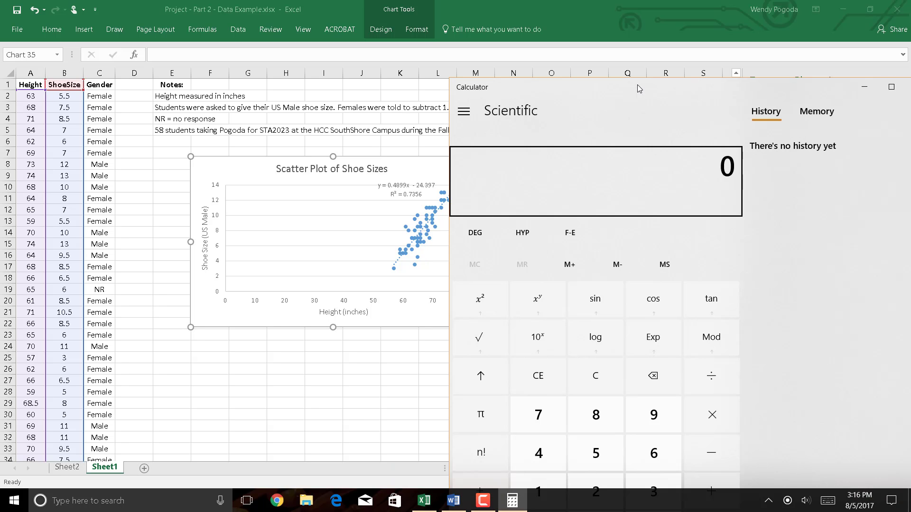
text(.73)
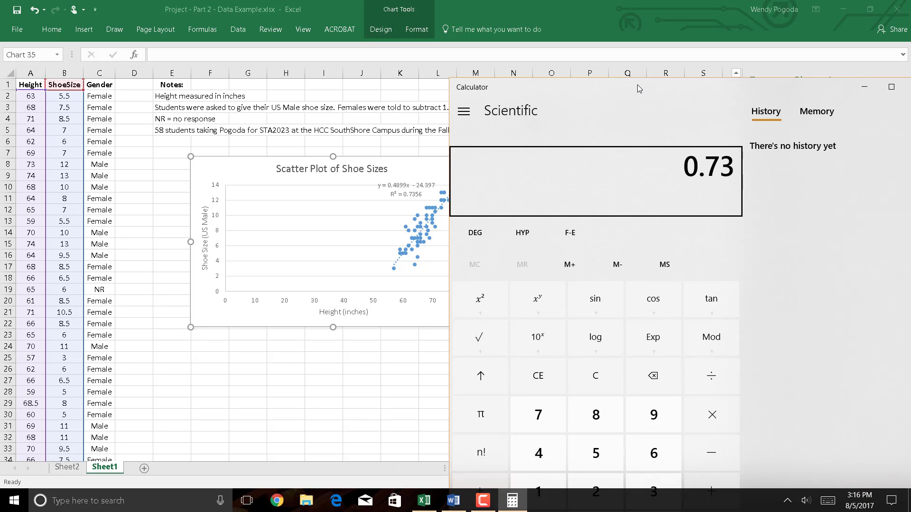
text(56)
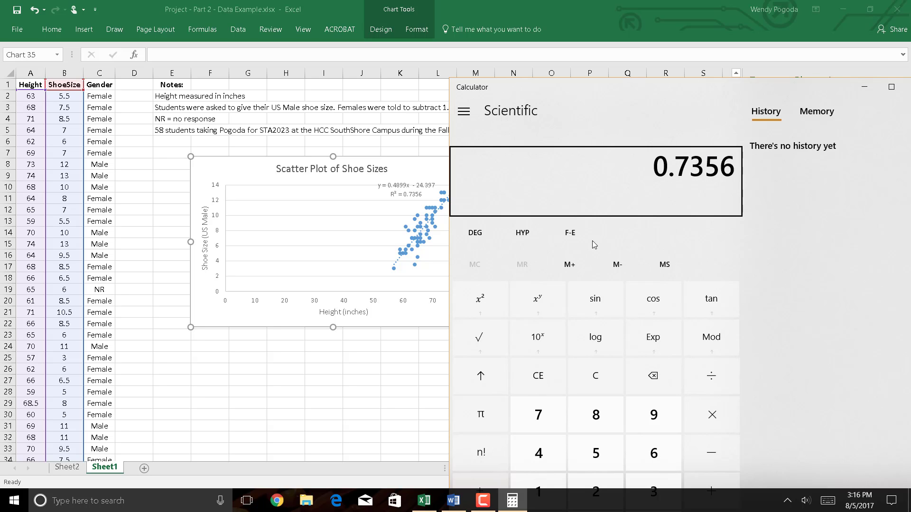
click(485, 338)
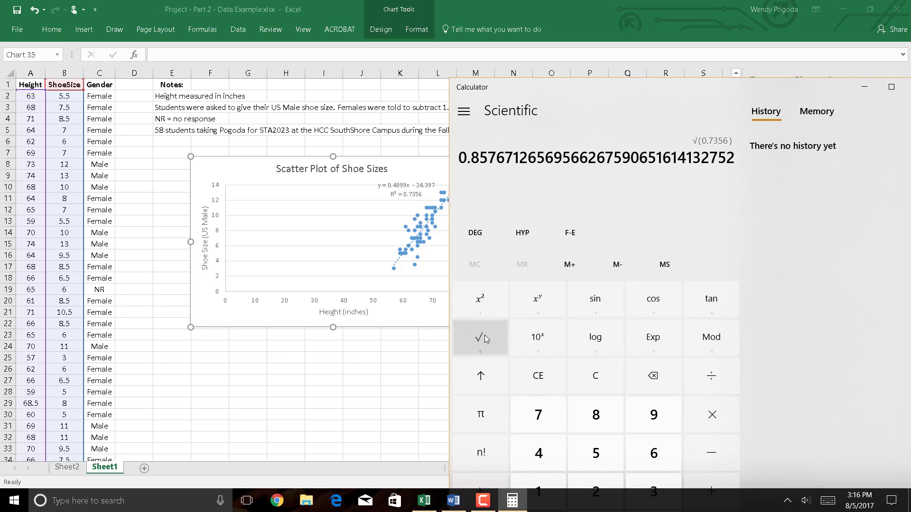